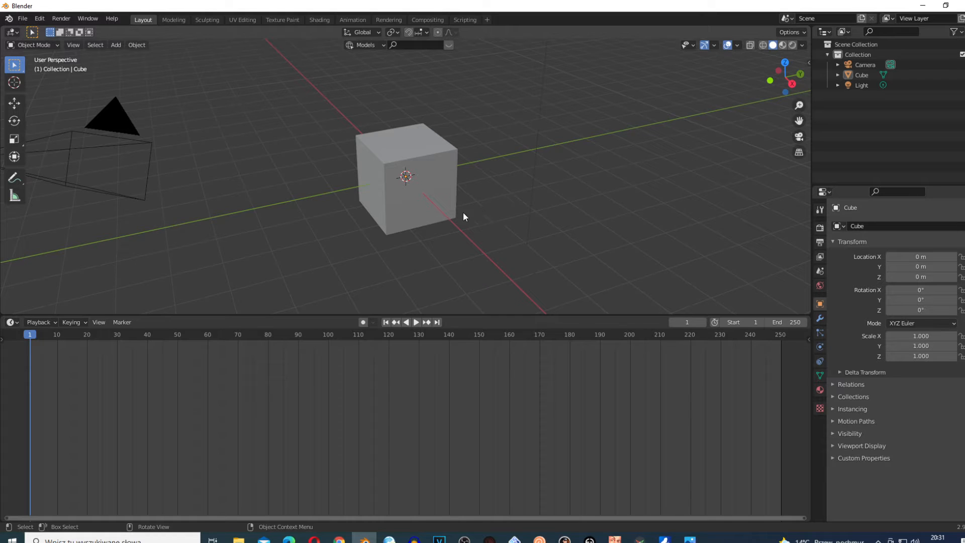
Delete the default cube and add a UV sphere to the scene in its place
{"action": "left_click", "coordinate": [424, 180]}
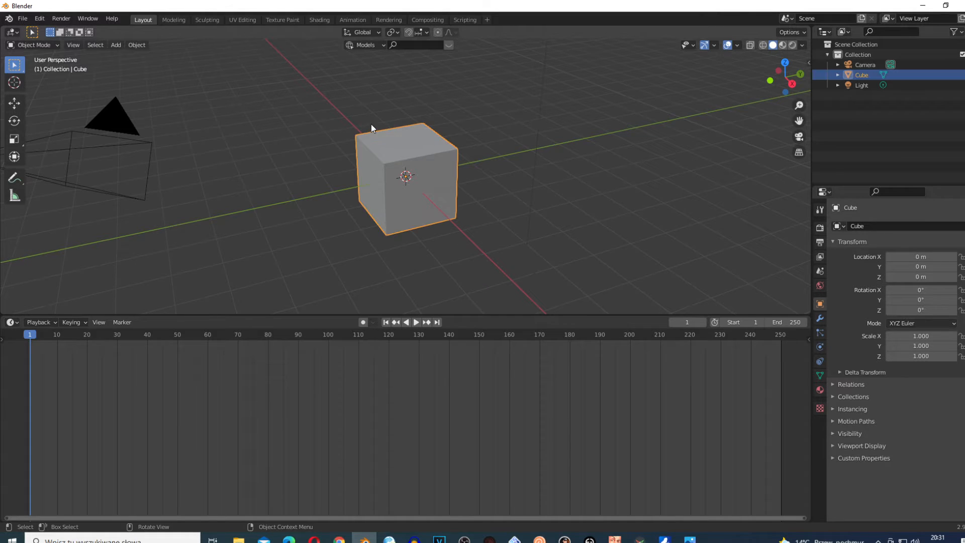
{"action": "scroll", "coordinate": [408, 198], "scroll_direction": "down", "scroll_amount": 4}
{"action": "key", "text": "x"}
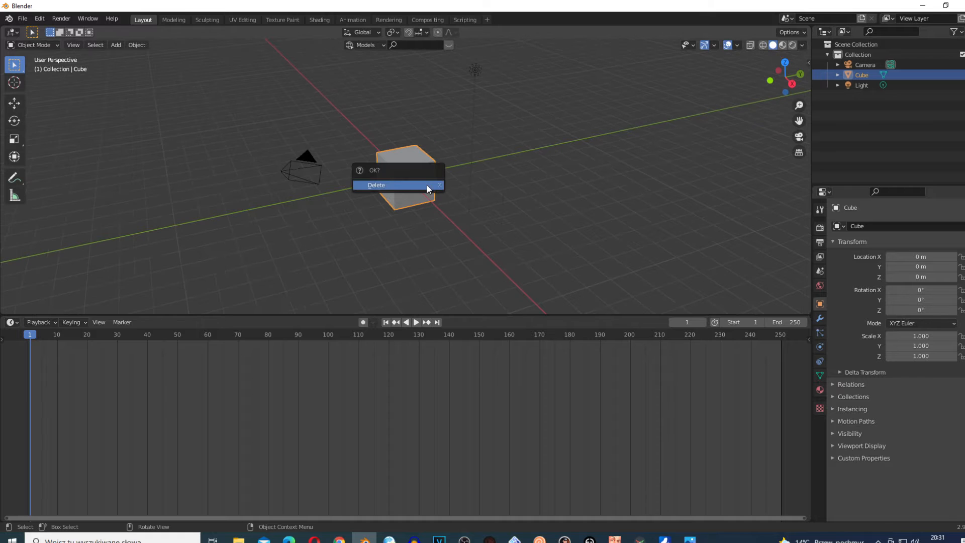
{"action": "left_click", "coordinate": [426, 185]}
{"action": "key", "text": "shift+a"}
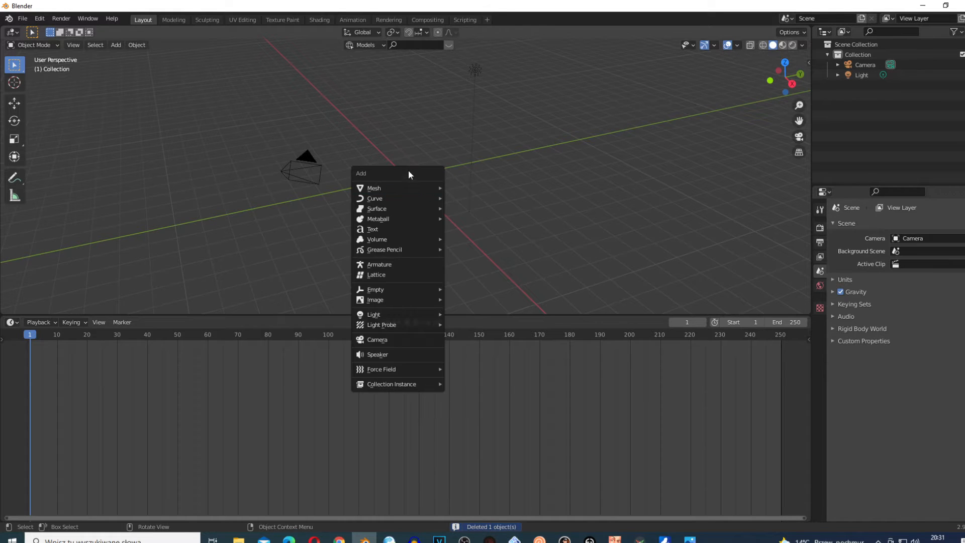
{"action": "mouse_move", "coordinate": [402, 187]}
{"action": "left_click", "coordinate": [488, 217]}
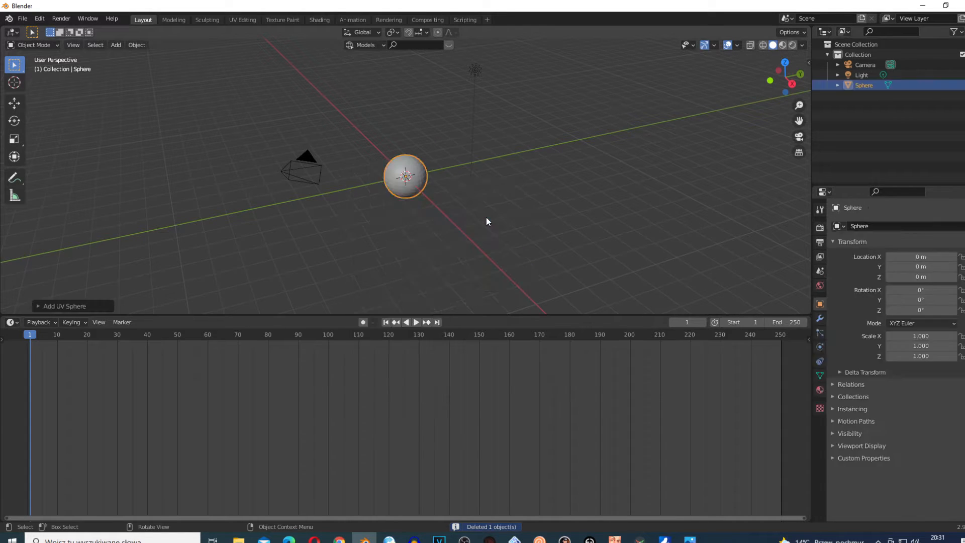
Switch the timeline area to the Shader Editor
{"action": "left_click", "coordinate": [17, 324]}
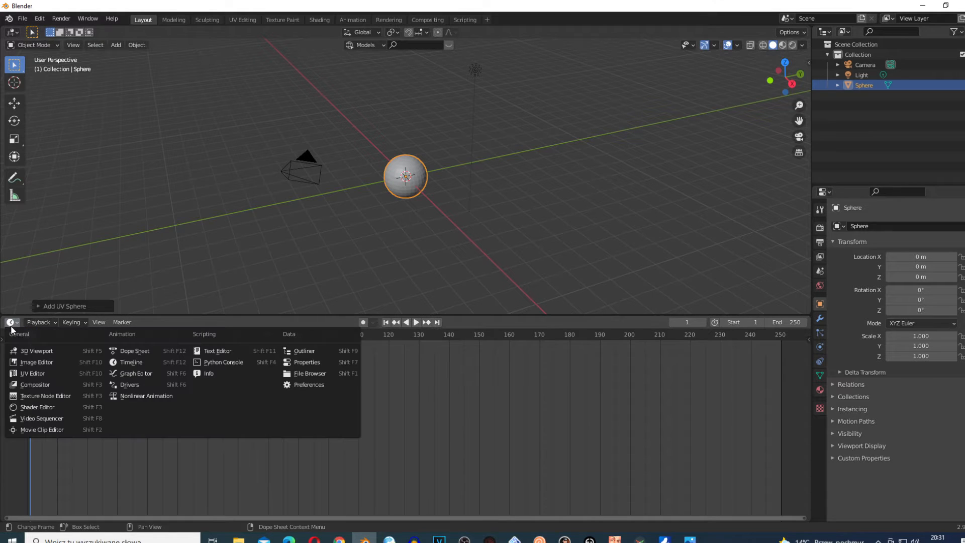
{"action": "left_click", "coordinate": [41, 407]}
{"action": "scroll", "coordinate": [410, 229], "scroll_direction": "up", "scroll_amount": 5}
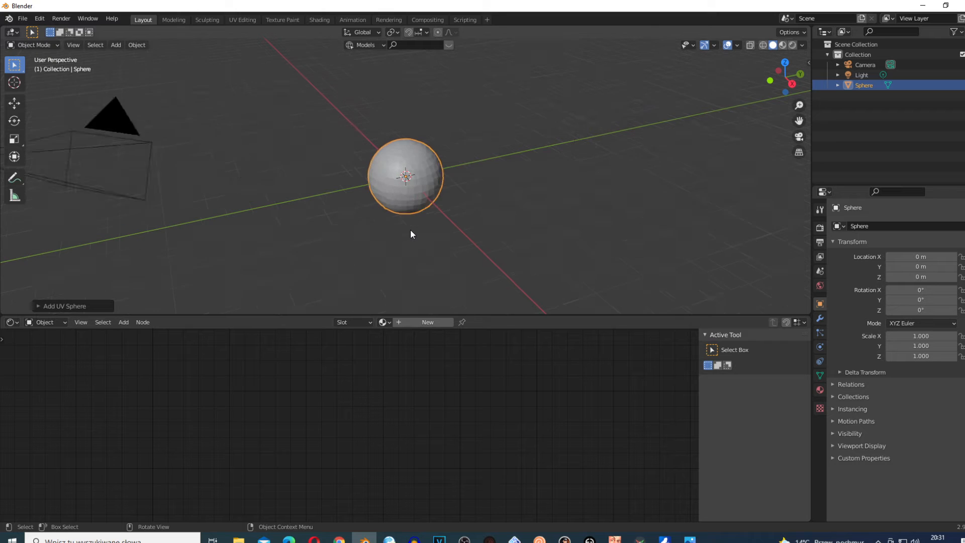
{"action": "scroll", "coordinate": [410, 229], "scroll_direction": "up", "scroll_amount": 2}
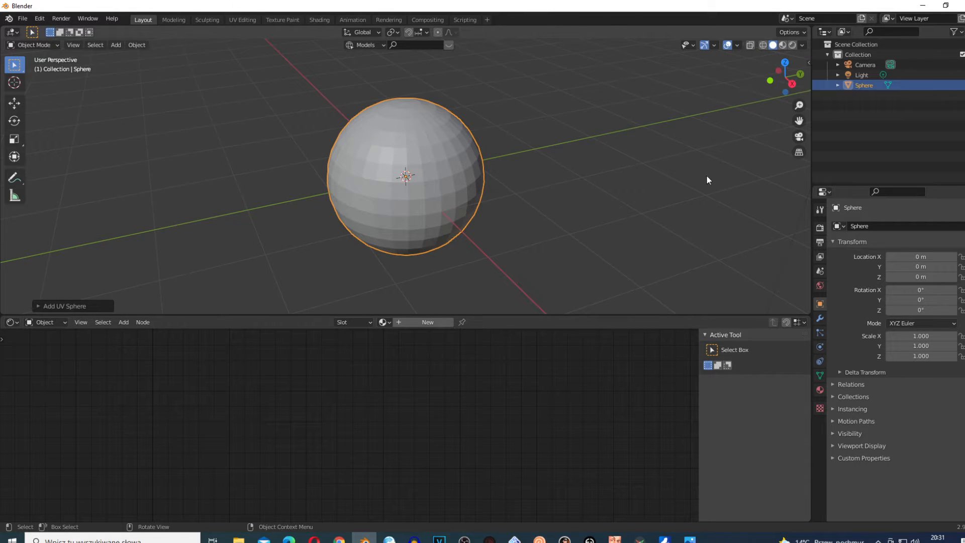
Set the Eevee sampling to 1 for Render and 0 for Viewport
{"action": "left_click", "coordinate": [819, 229]}
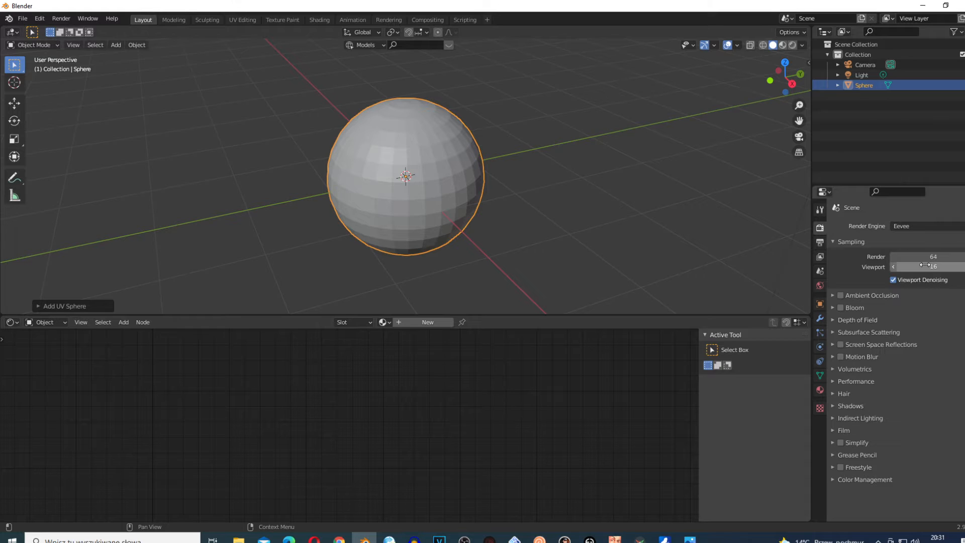
{"action": "left_click_drag", "start_coordinate": [929, 256], "coordinate": [897, 256]}
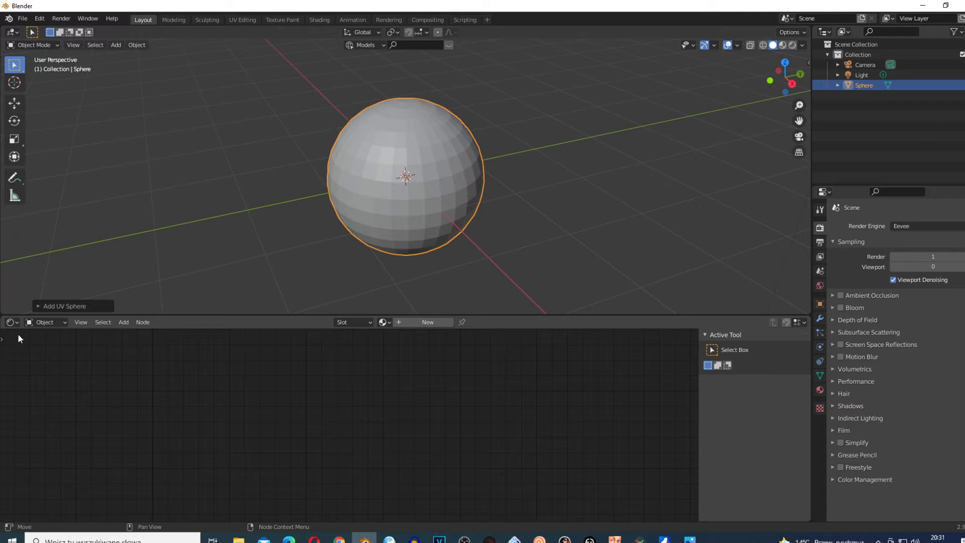
{"action": "left_click", "coordinate": [616, 207]}
Create a new material on the sphere and shift its Principled BSDF and Material Output nodes aside to free space for input nodes
{"action": "left_click", "coordinate": [369, 175]}
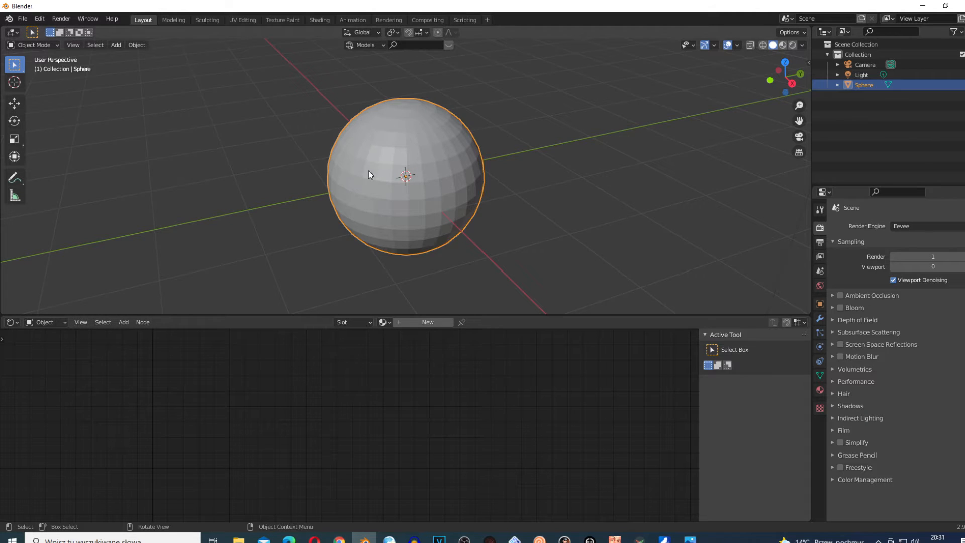
{"action": "left_click", "coordinate": [418, 321]}
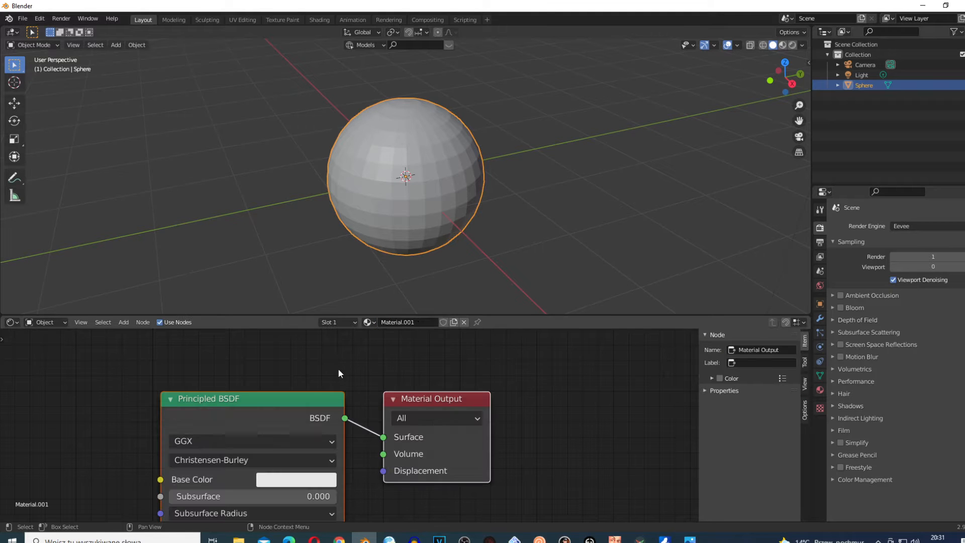
{"action": "scroll", "coordinate": [163, 438], "scroll_direction": "down", "scroll_amount": 2}
{"action": "left_click_drag", "start_coordinate": [169, 390], "coordinate": [497, 498]}
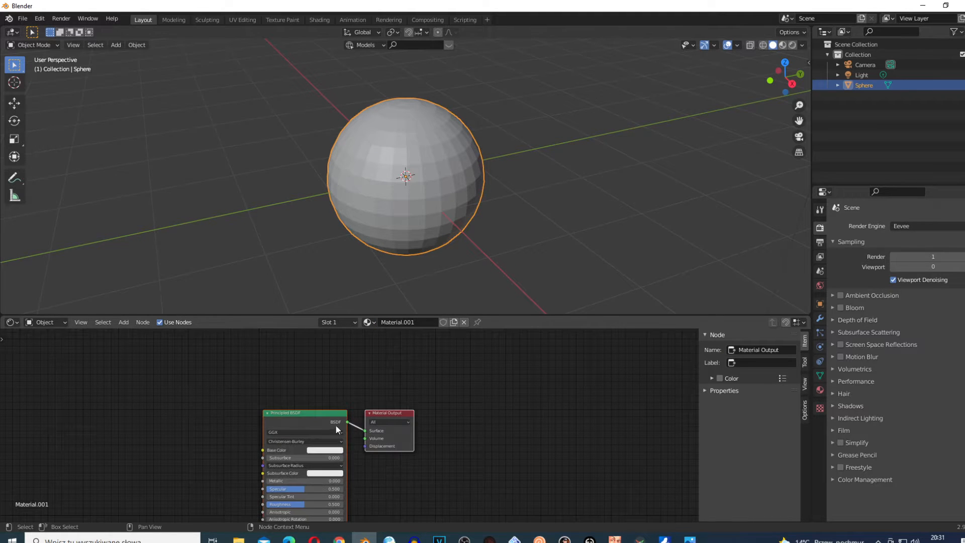
{"action": "left_click_drag", "start_coordinate": [335, 424], "coordinate": [506, 366]}
{"action": "scroll", "coordinate": [261, 422], "scroll_direction": "down", "scroll_amount": 3}
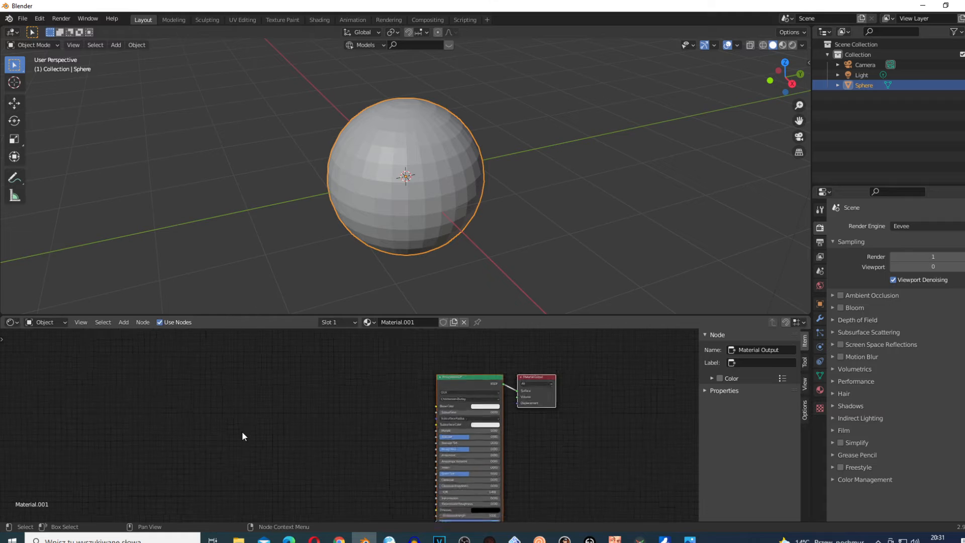
Add a Texture Coordinate node in the empty area well before the Principled BSDF node
{"action": "scroll", "coordinate": [283, 435], "scroll_direction": "up", "scroll_amount": 2}
{"action": "key", "text": "shift+a"}
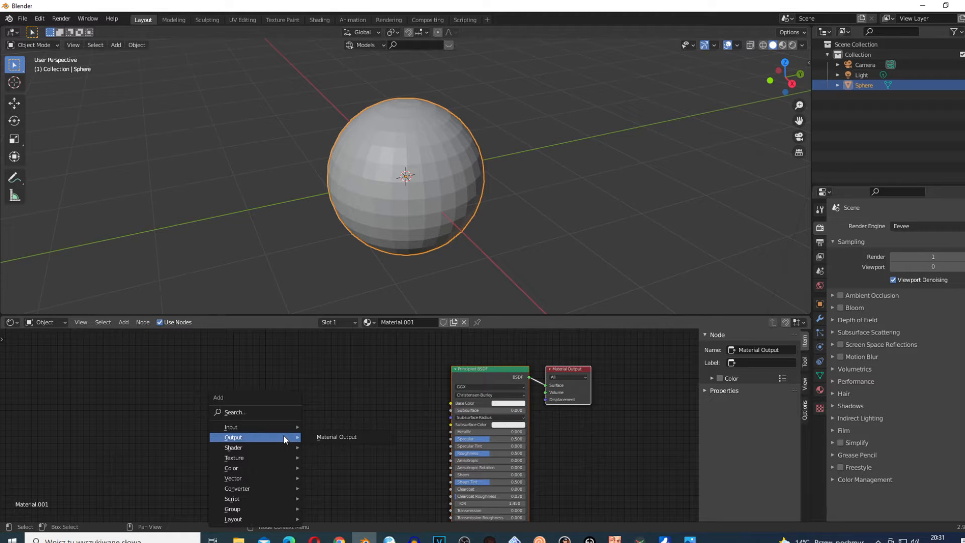
{"action": "left_click", "coordinate": [248, 414]}
{"action": "type", "text": "te"}
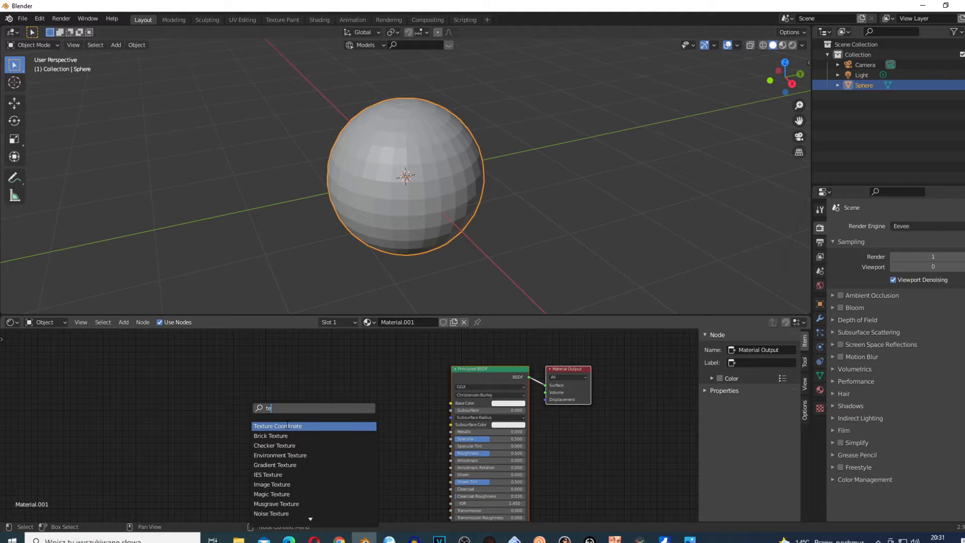
{"action": "key", "text": "Return"}
{"action": "left_click", "coordinate": [197, 403]}
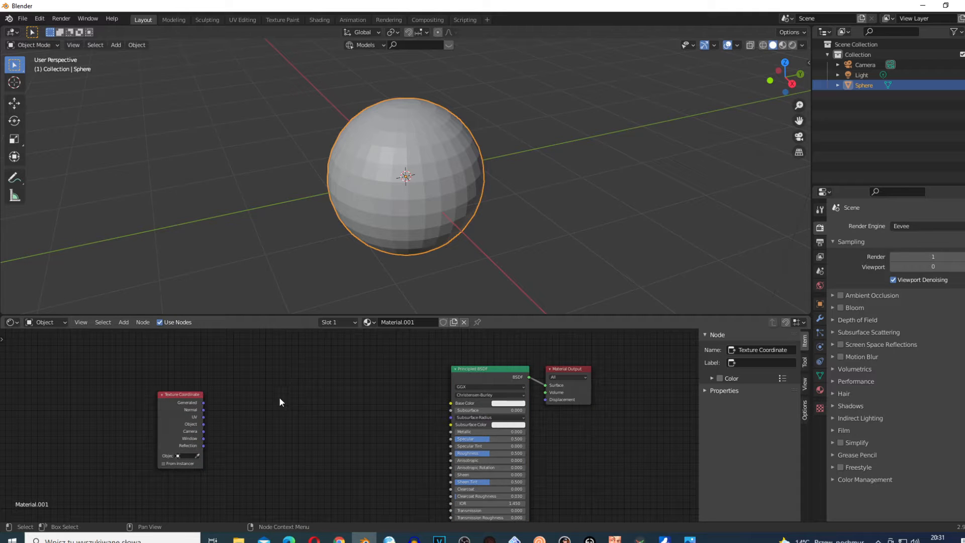
Add a Noise Texture node just after the Texture Coordinate node
{"action": "key", "text": "shift+a"}
{"action": "left_click", "coordinate": [269, 384]}
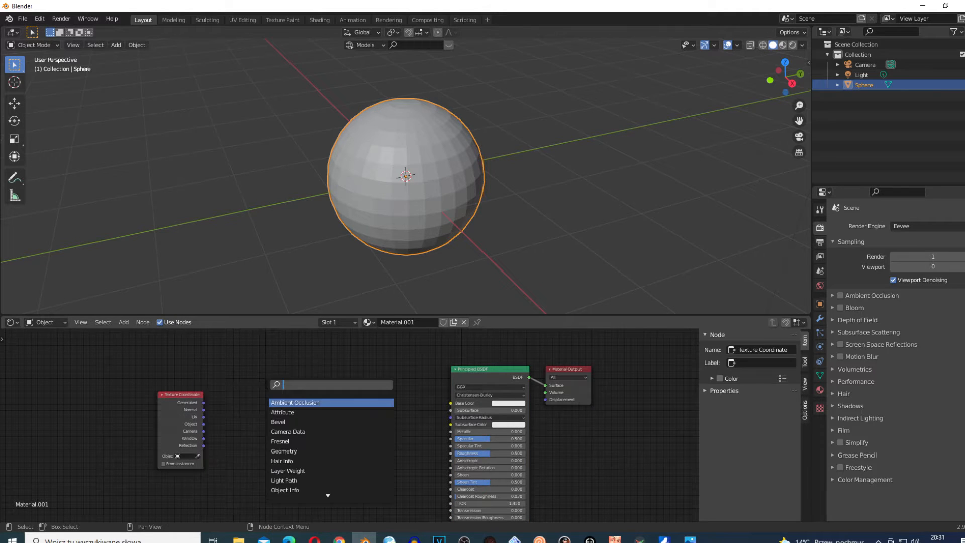
{"action": "type", "text": "n"}
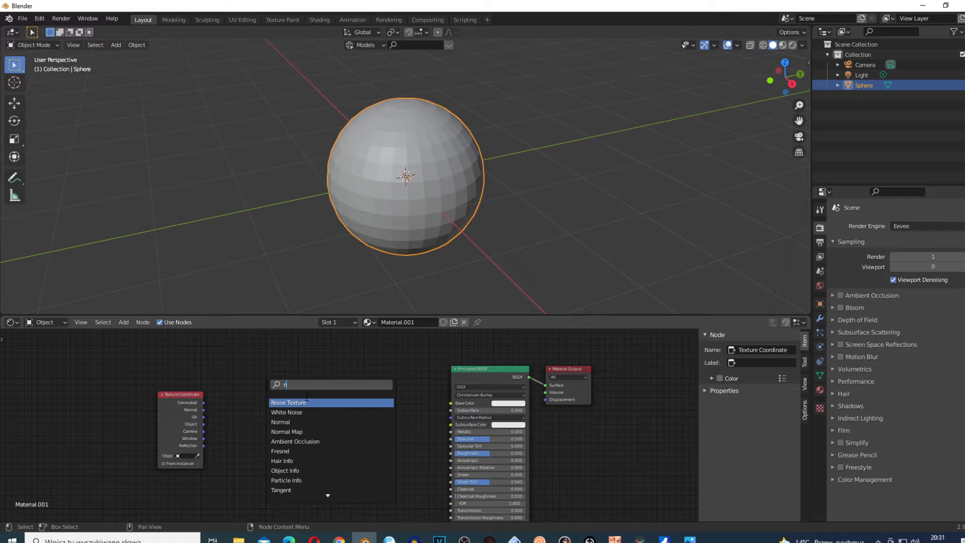
{"action": "left_click", "coordinate": [304, 398]}
{"action": "left_click", "coordinate": [258, 396]}
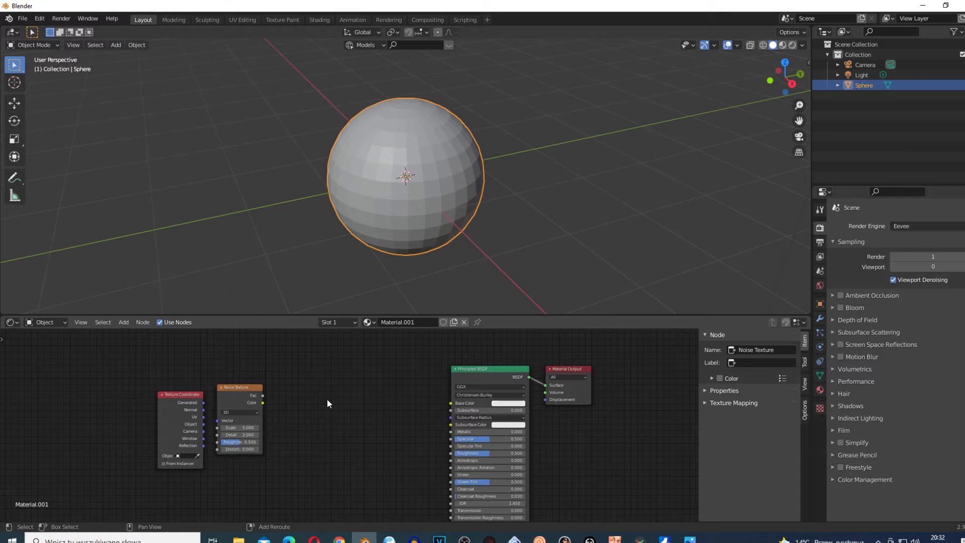
Add a Math node and a Map Range node between the Noise Texture and the Principled BSDF
{"action": "key", "text": "shift+a"}
{"action": "mouse_move", "coordinate": [306, 475]}
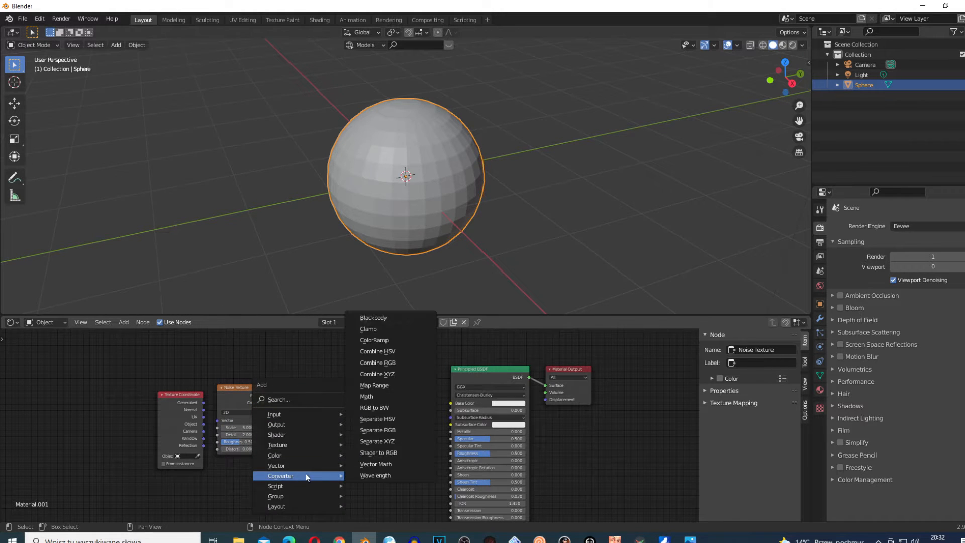
{"action": "left_click", "coordinate": [391, 397]}
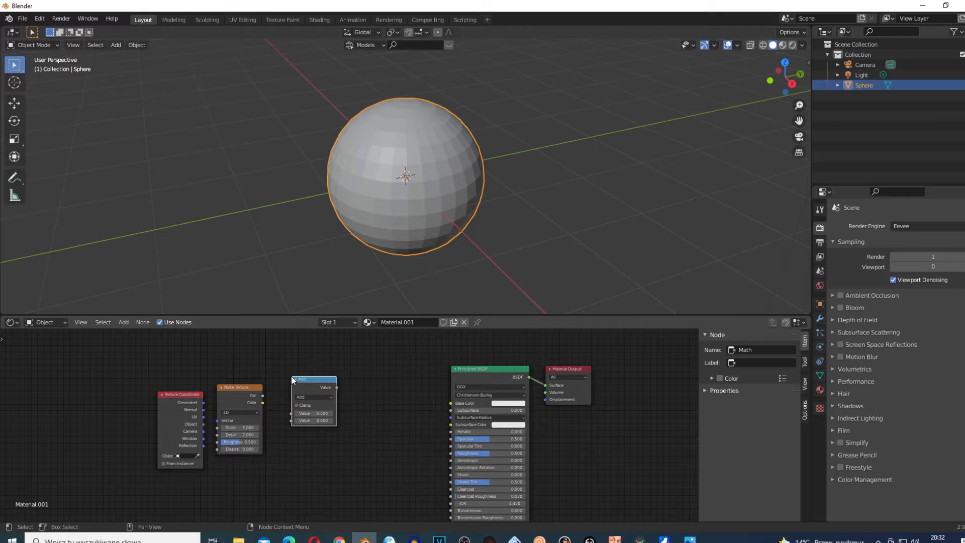
{"action": "left_click", "coordinate": [291, 376]}
{"action": "key", "text": "shift+a"}
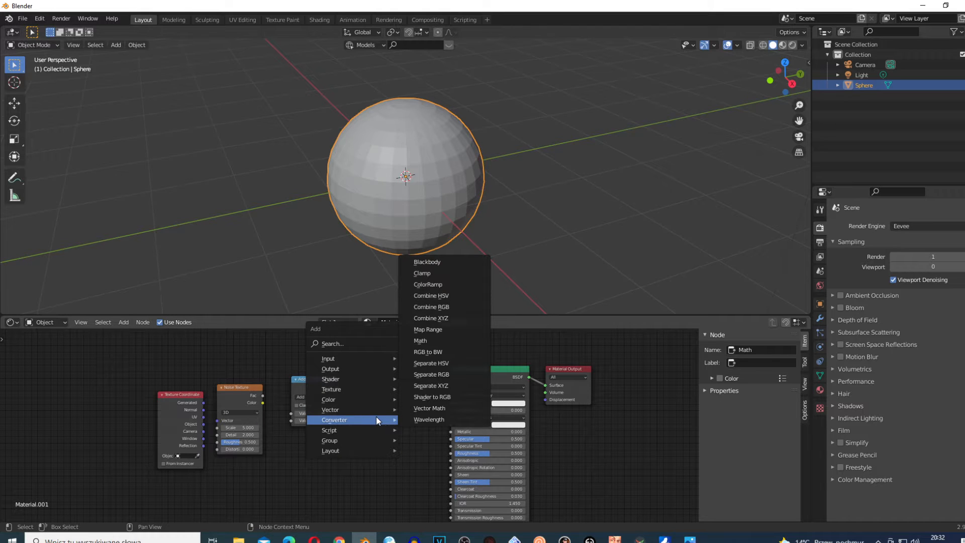
{"action": "left_click", "coordinate": [444, 329]}
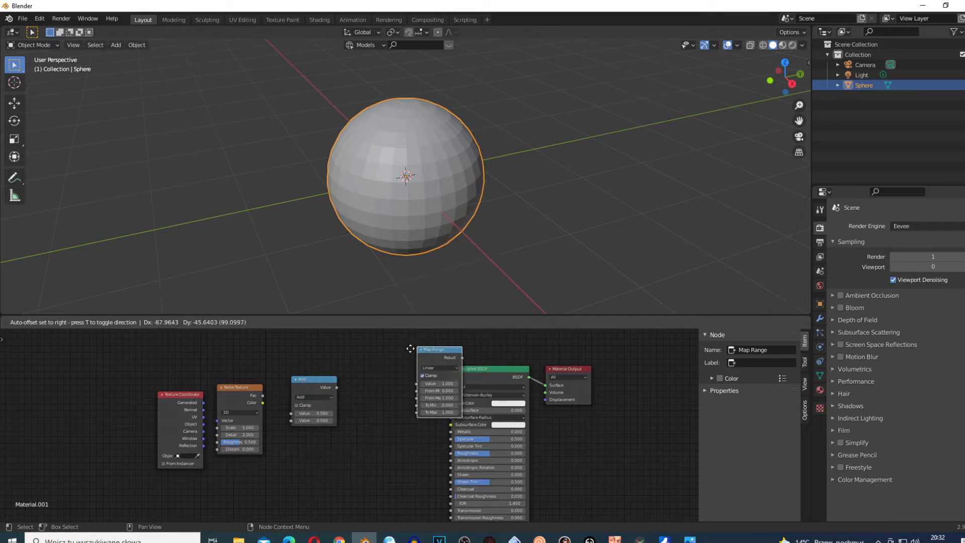
{"action": "left_click", "coordinate": [389, 402]}
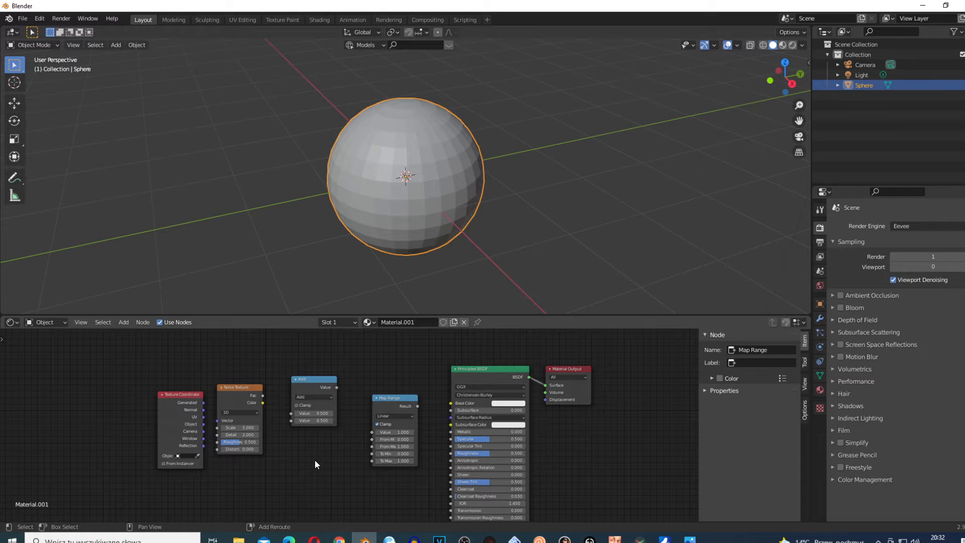
Add a MixRGB node below the Math node
{"action": "key", "text": "shift+a"}
{"action": "mouse_move", "coordinate": [292, 473]}
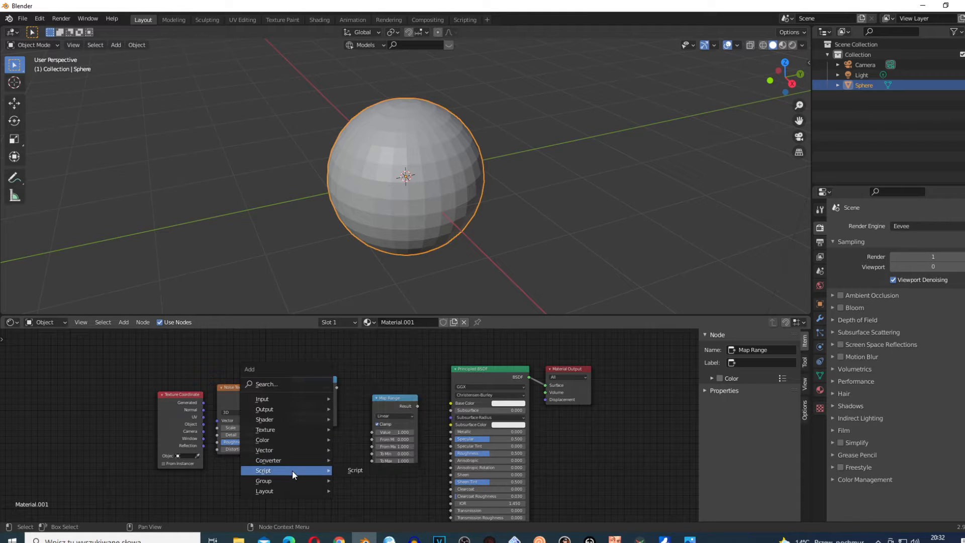
{"action": "mouse_move", "coordinate": [291, 447]}
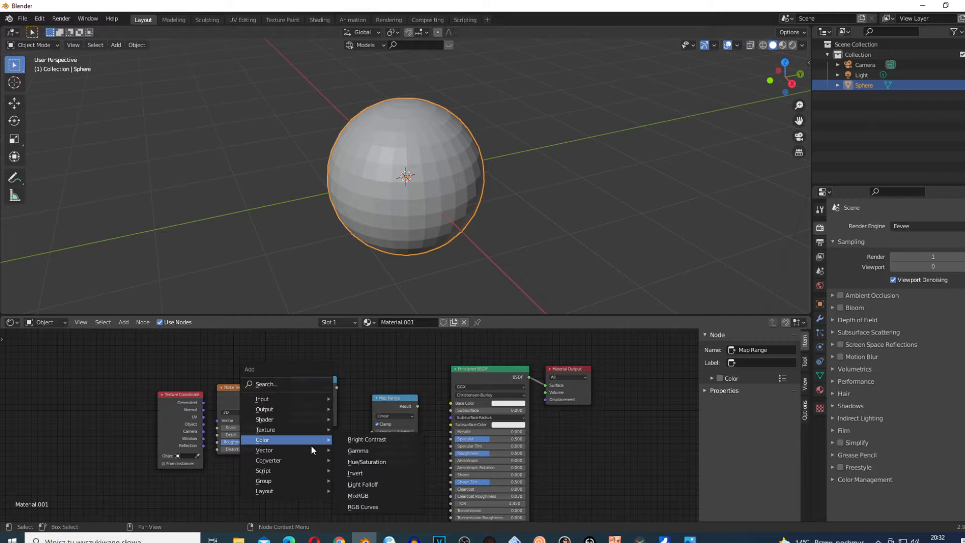
{"action": "left_click", "coordinate": [373, 495]}
{"action": "left_click", "coordinate": [346, 459]}
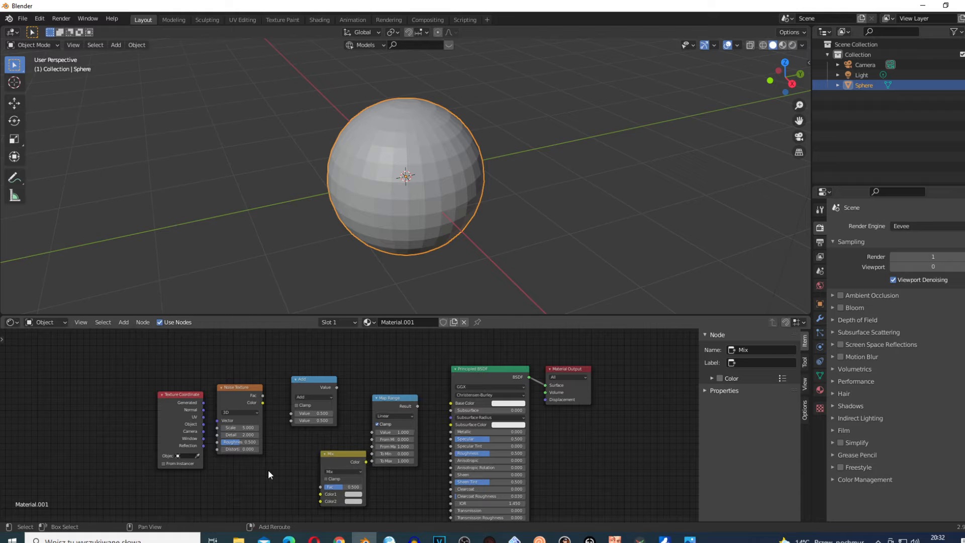
Add a ColorRamp node below the Noise Texture node
{"action": "key", "text": "shift+a"}
{"action": "mouse_move", "coordinate": [232, 487]}
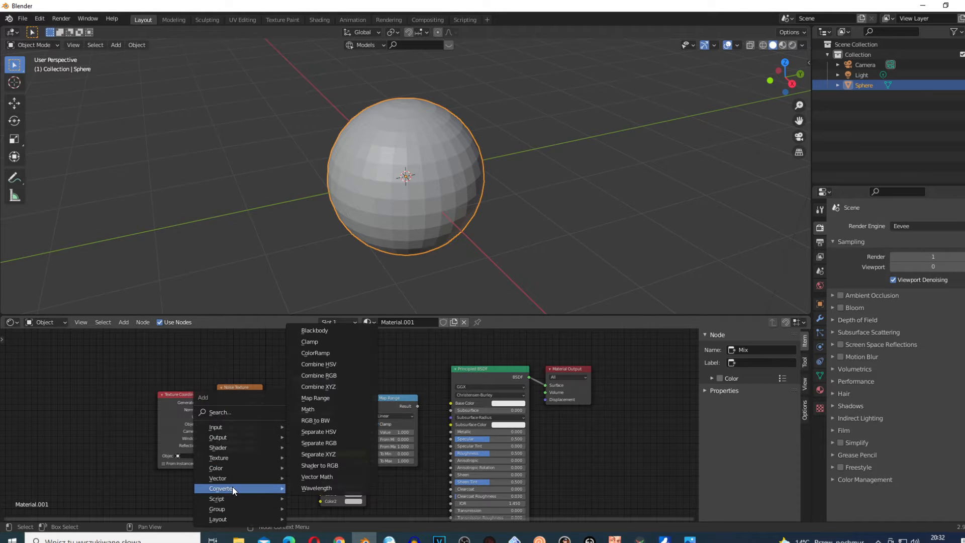
{"action": "left_click", "coordinate": [327, 352]}
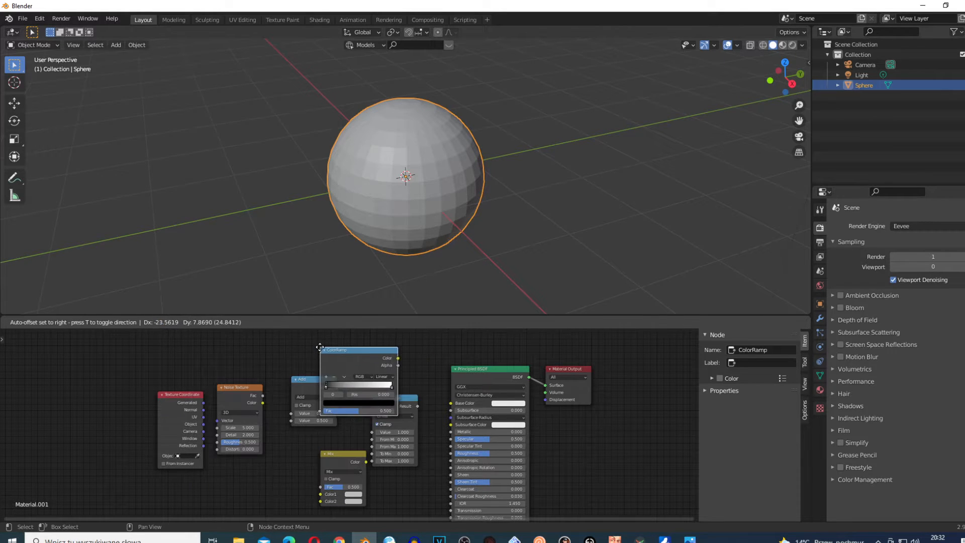
{"action": "left_click", "coordinate": [221, 468]}
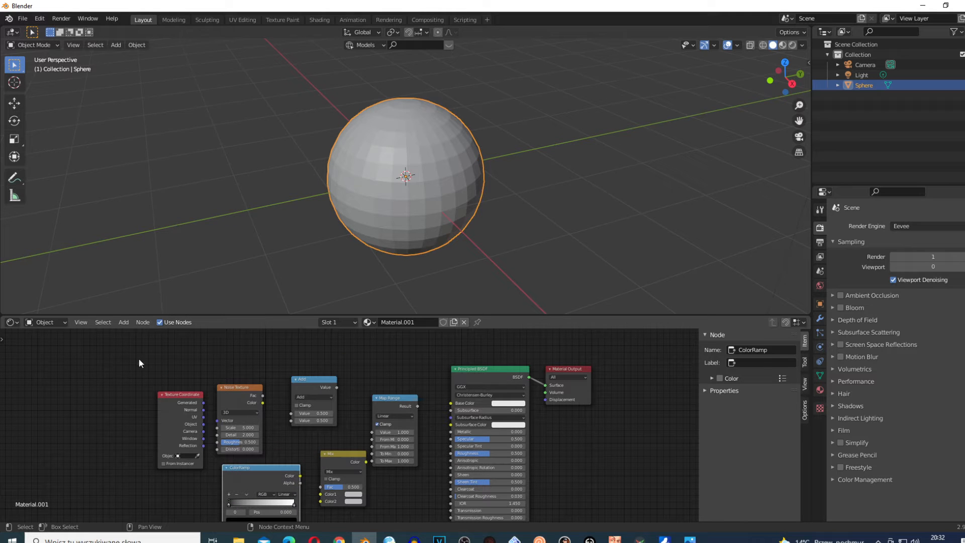
Select all the nodes and enlarge the Shader Editor area at the expense of the 3D viewport
{"action": "scroll", "coordinate": [289, 476], "scroll_direction": "down", "scroll_amount": 3}
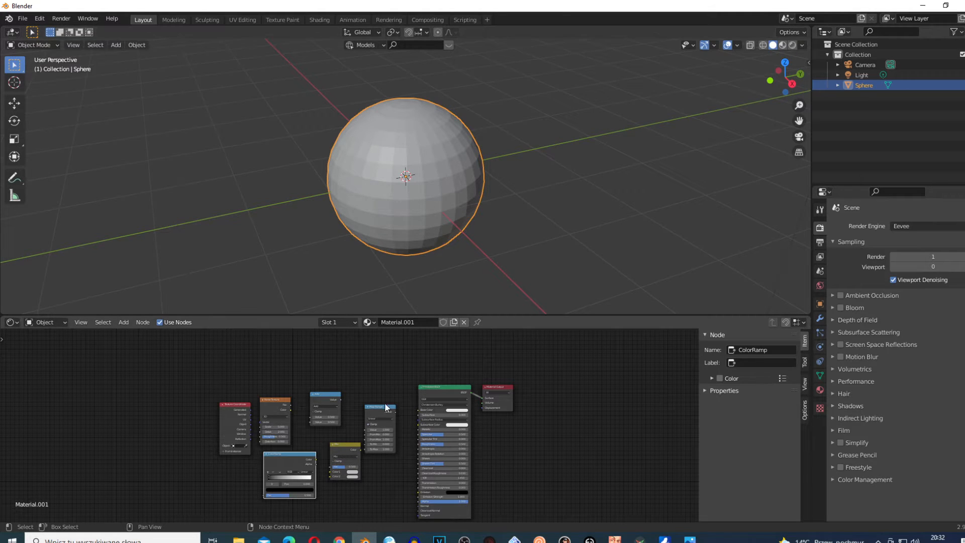
{"action": "left_click_drag", "start_coordinate": [167, 359], "coordinate": [521, 468]}
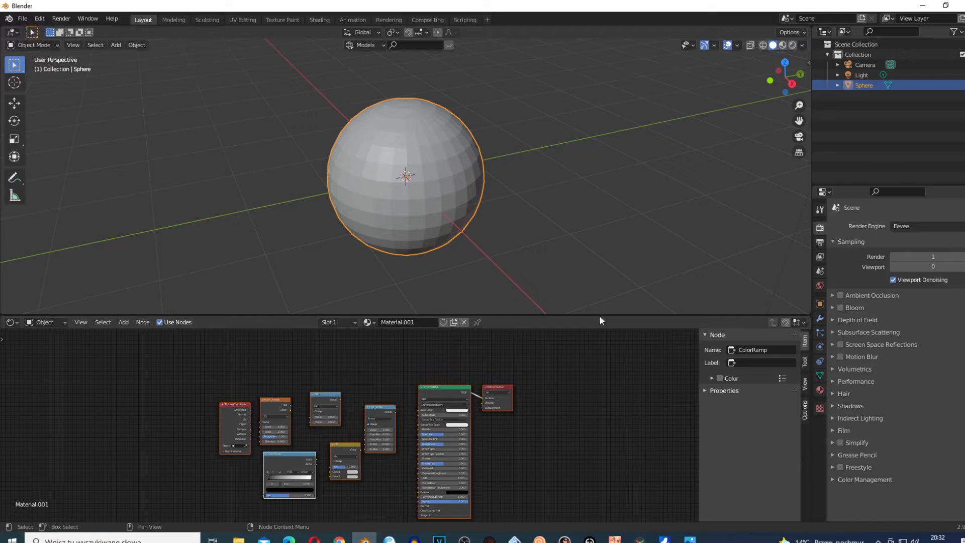
{"action": "left_click_drag", "start_coordinate": [597, 315], "coordinate": [604, 241]}
{"action": "scroll", "coordinate": [511, 393], "scroll_direction": "up", "scroll_amount": 5}
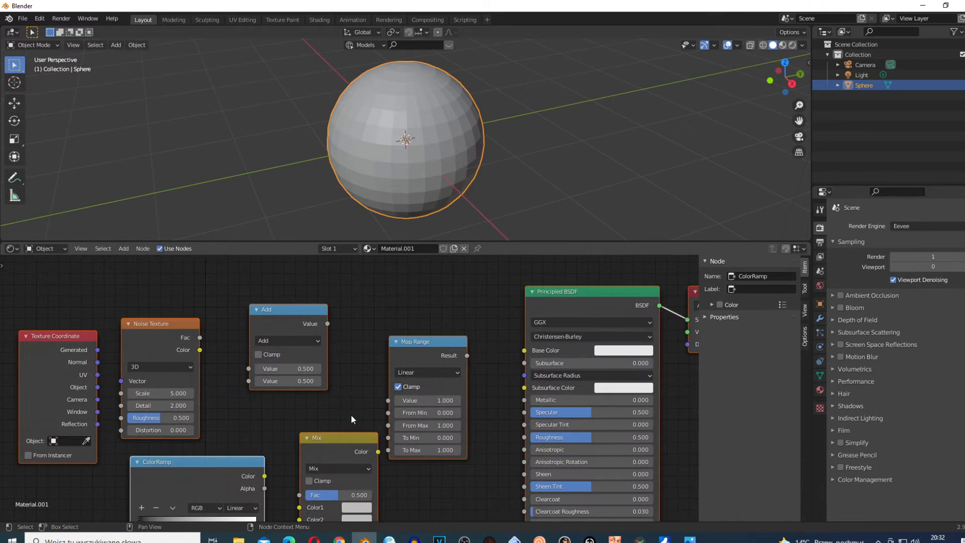
Connect the Object output of the Texture Coordinate node to the Vector input of the Noise Texture
{"action": "left_click_drag", "start_coordinate": [196, 479], "coordinate": [354, 458]}
{"action": "scroll", "coordinate": [218, 429], "scroll_direction": "up", "scroll_amount": 2}
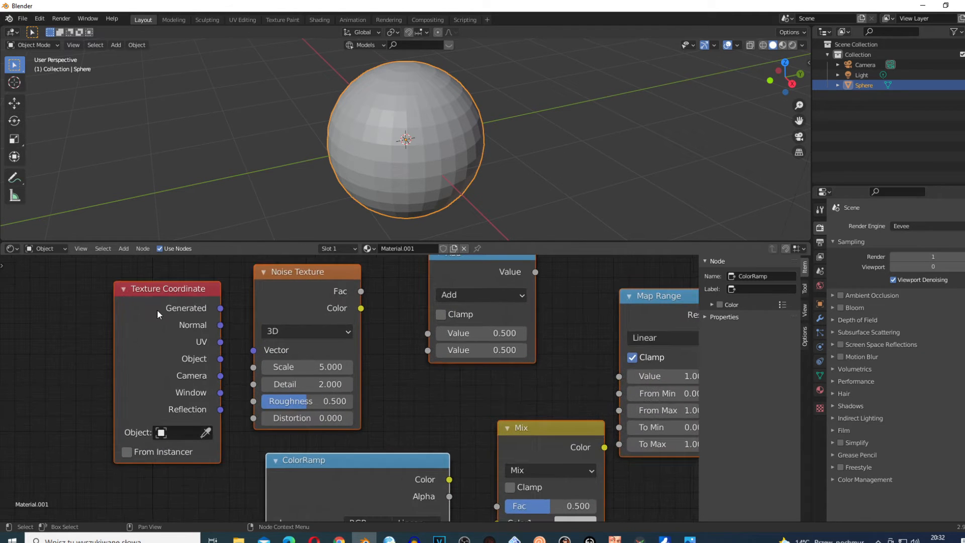
{"action": "middle_click_drag", "start_coordinate": [157, 309], "coordinate": [132, 303]}
{"action": "left_click", "coordinate": [125, 291]}
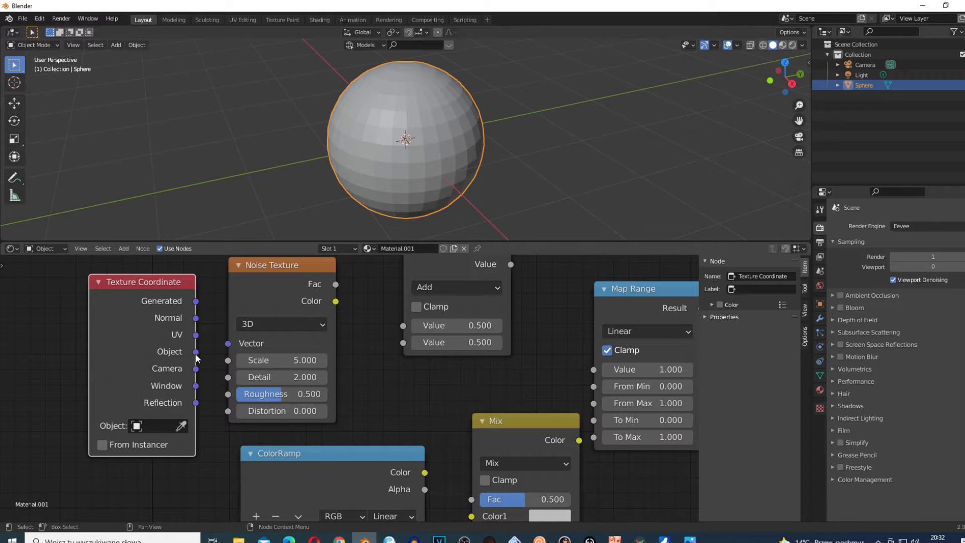
{"action": "left_click_drag", "start_coordinate": [196, 352], "coordinate": [229, 343]}
Duplicate the Math node, place the copy beside the original, and move the original closer to the Noise Texture
{"action": "scroll", "coordinate": [386, 348], "scroll_direction": "down", "scroll_amount": 2}
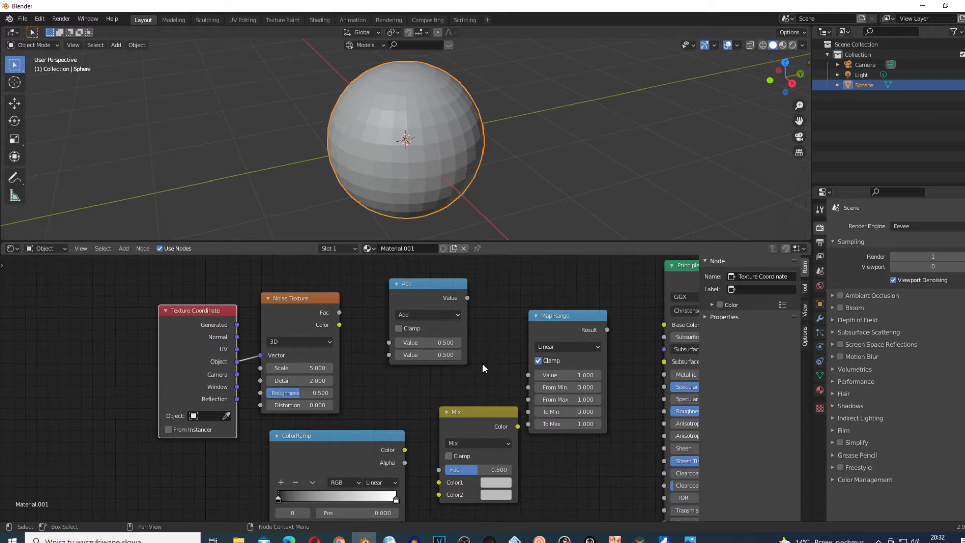
{"action": "left_click", "coordinate": [429, 286]}
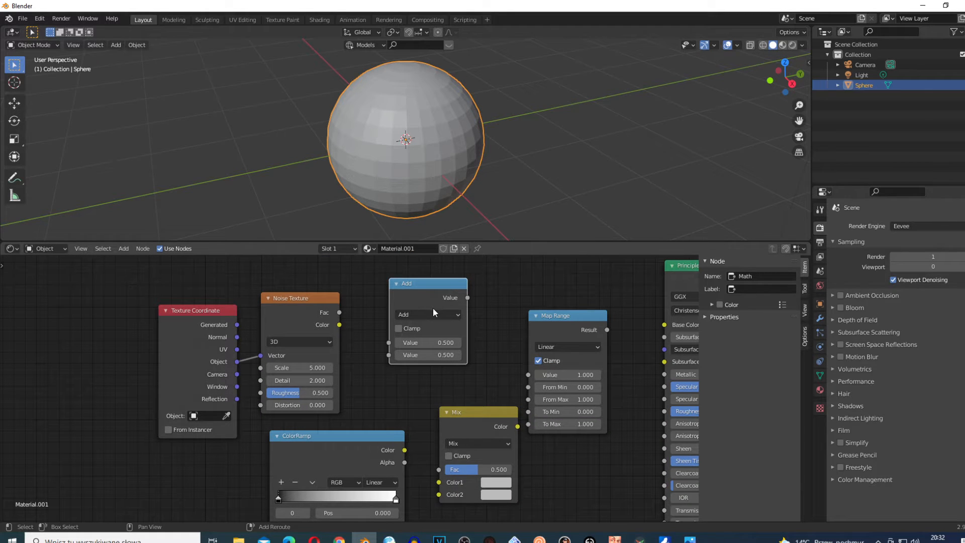
{"action": "key", "text": "shift+d"}
{"action": "left_click", "coordinate": [513, 297]}
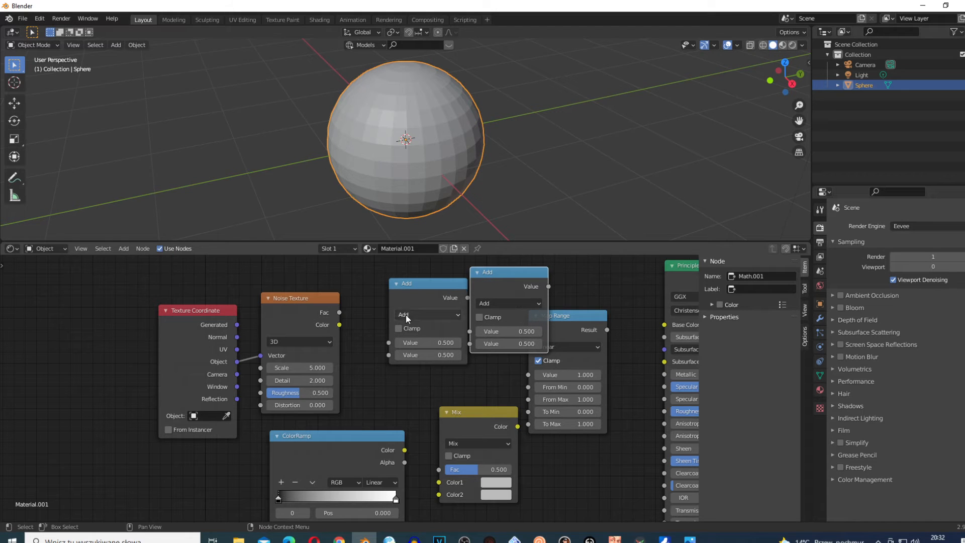
{"action": "left_click_drag", "start_coordinate": [426, 296], "coordinate": [394, 310]}
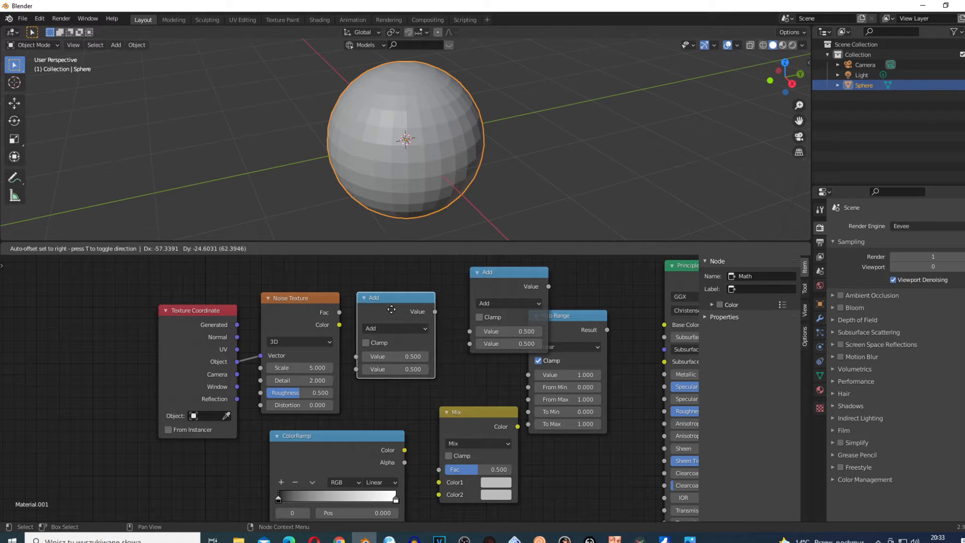
Set the Math node next to the Noise Texture to Subtract and connect the noise Fac output to its first Value input
{"action": "scroll", "coordinate": [336, 339], "scroll_direction": "up", "scroll_amount": 3}
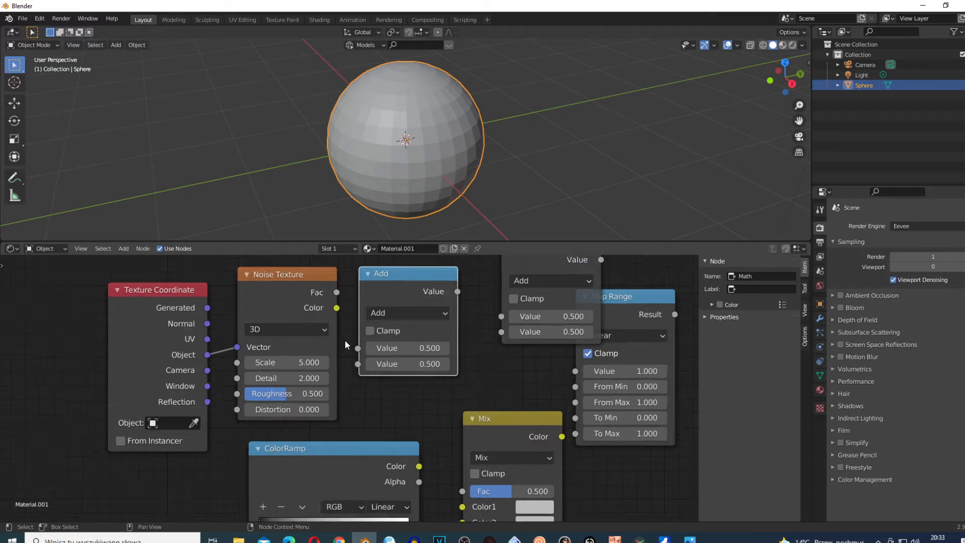
{"action": "left_click", "coordinate": [332, 287]}
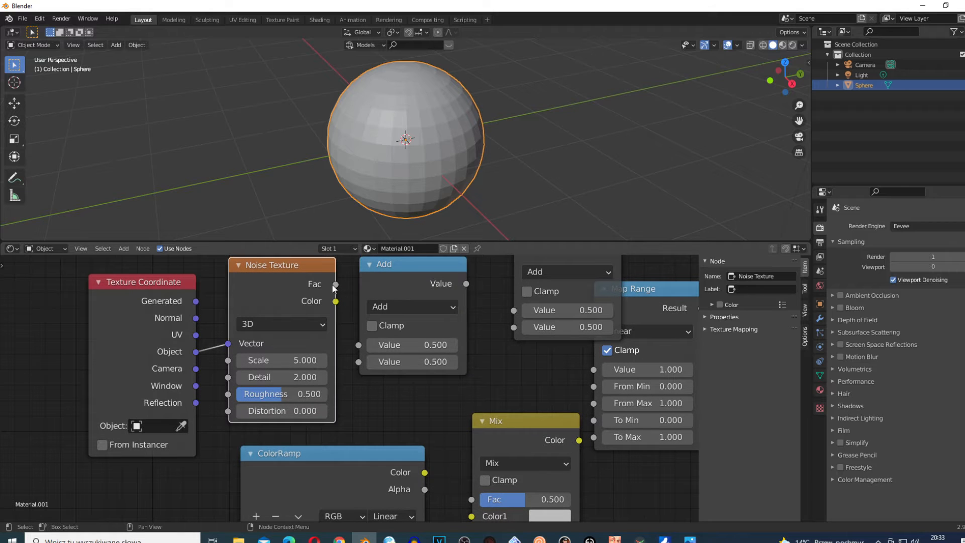
{"action": "left_click", "coordinate": [380, 270]}
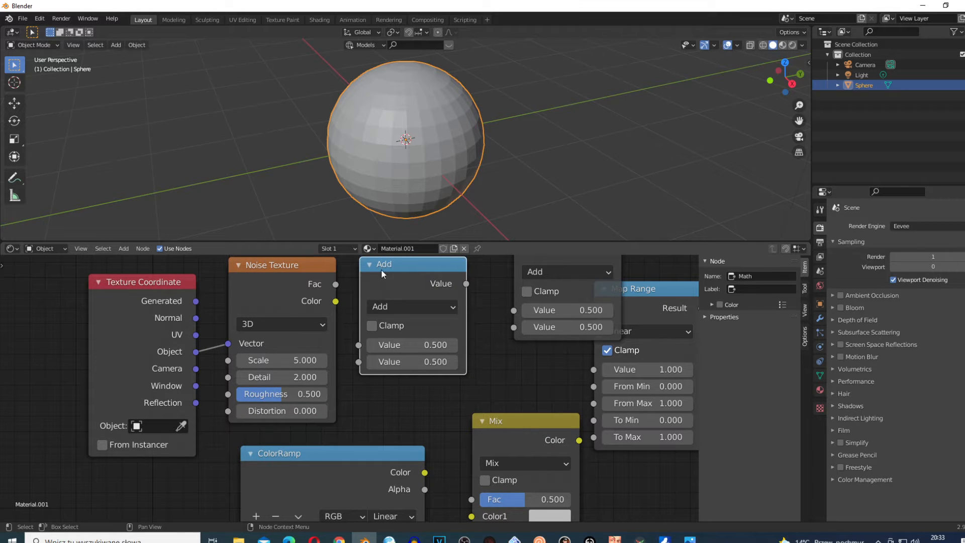
{"action": "left_click", "coordinate": [405, 307]}
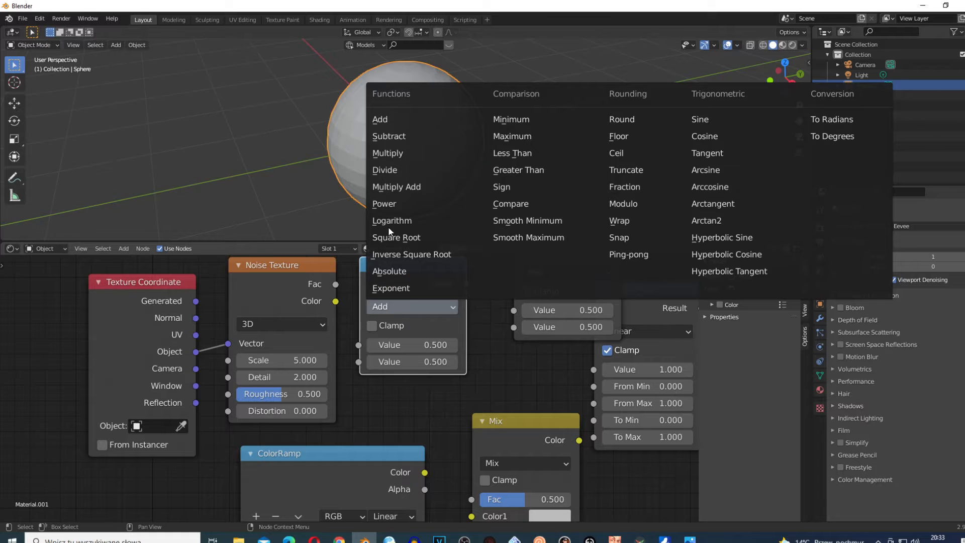
{"action": "left_click", "coordinate": [389, 141]}
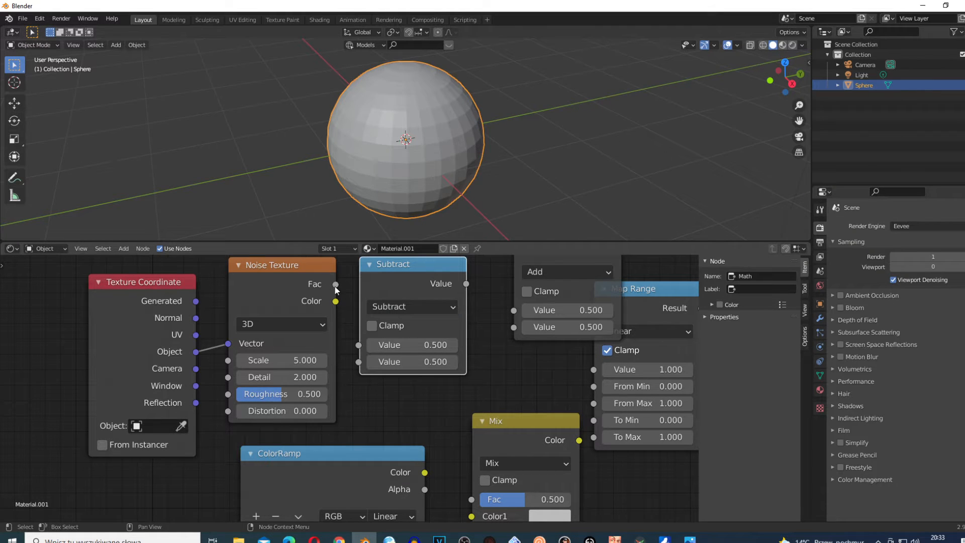
{"action": "left_click_drag", "start_coordinate": [335, 284], "coordinate": [347, 294]}
{"action": "left_click_drag", "start_coordinate": [366, 342], "coordinate": [366, 342]}
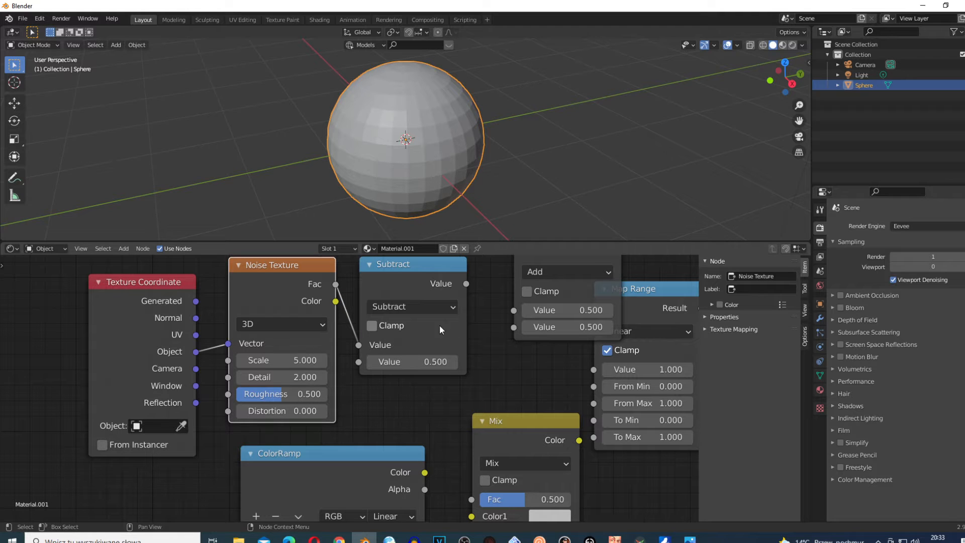
Move the Map Range node clear of the duplicated Math node, between it and the Principled BSDF
{"action": "scroll", "coordinate": [447, 339], "scroll_direction": "down", "scroll_amount": 2}
{"action": "left_click", "coordinate": [574, 330]}
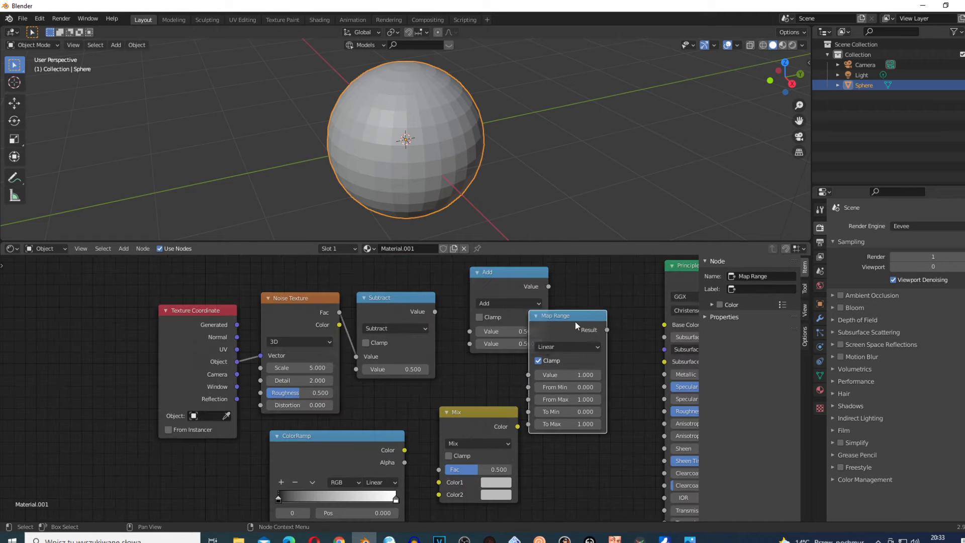
{"action": "left_click_drag", "start_coordinate": [575, 323], "coordinate": [613, 289]}
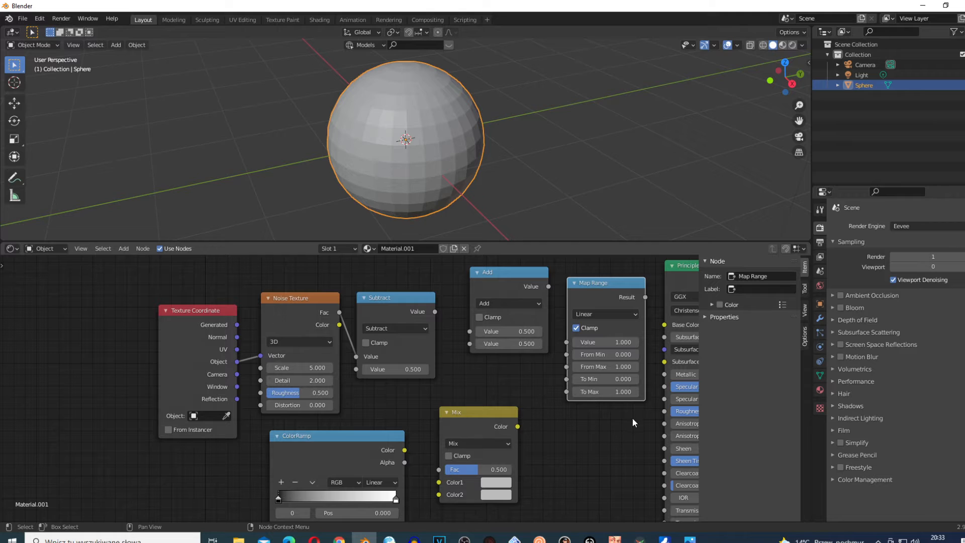
Box-select the node network and enlarge the Shader Editor further into the 3D viewport
{"action": "left_click_drag", "start_coordinate": [237, 349], "coordinate": [140, 348]}
{"action": "mouse_move", "coordinate": [53, 269]}
{"action": "left_mouse_down"}
{"action": "mouse_move", "coordinate": [511, 464]}
{"action": "mouse_move", "coordinate": [573, 525]}
{"action": "mouse_move", "coordinate": [616, 525]}
{"action": "left_mouse_up"}
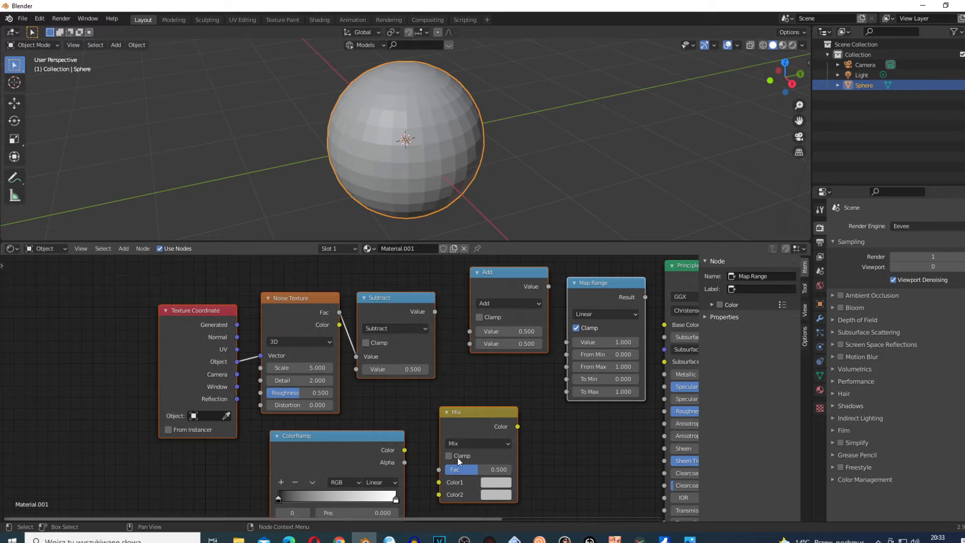
{"action": "middle_click_drag", "start_coordinate": [192, 333], "coordinate": [110, 349]}
{"action": "scroll", "coordinate": [163, 384], "scroll_direction": "up", "scroll_amount": 2}
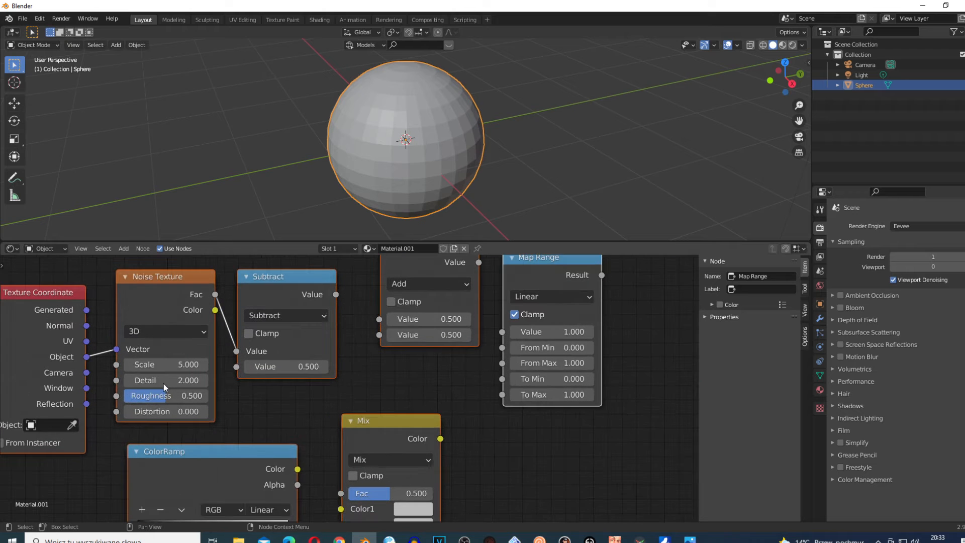
{"action": "left_click_drag", "start_coordinate": [299, 241], "coordinate": [305, 150]}
{"action": "scroll", "coordinate": [254, 238], "scroll_direction": "up", "scroll_amount": 1}
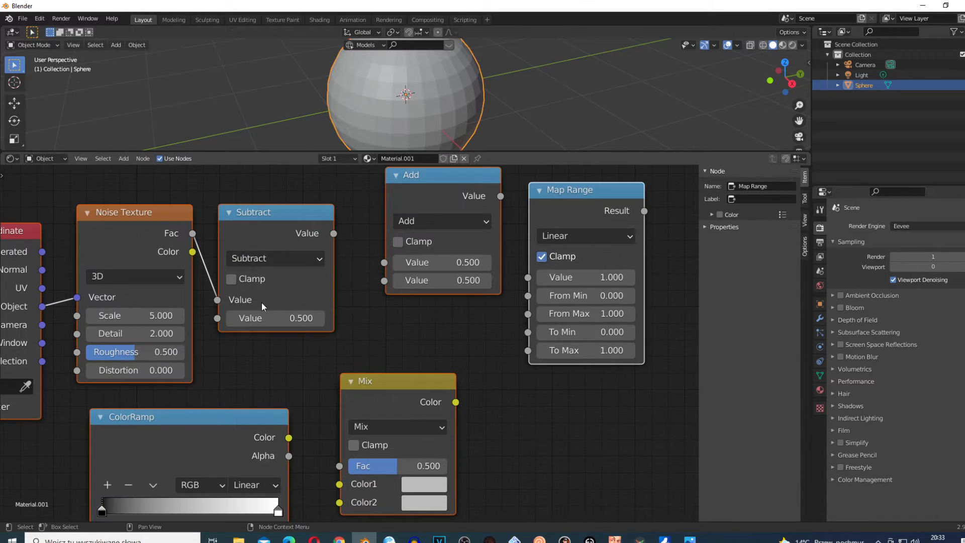
Connect the Subtract node's output to the second Math node's first Value input and set that node to Greater Than
{"action": "left_click_drag", "start_coordinate": [333, 233], "coordinate": [385, 262]}
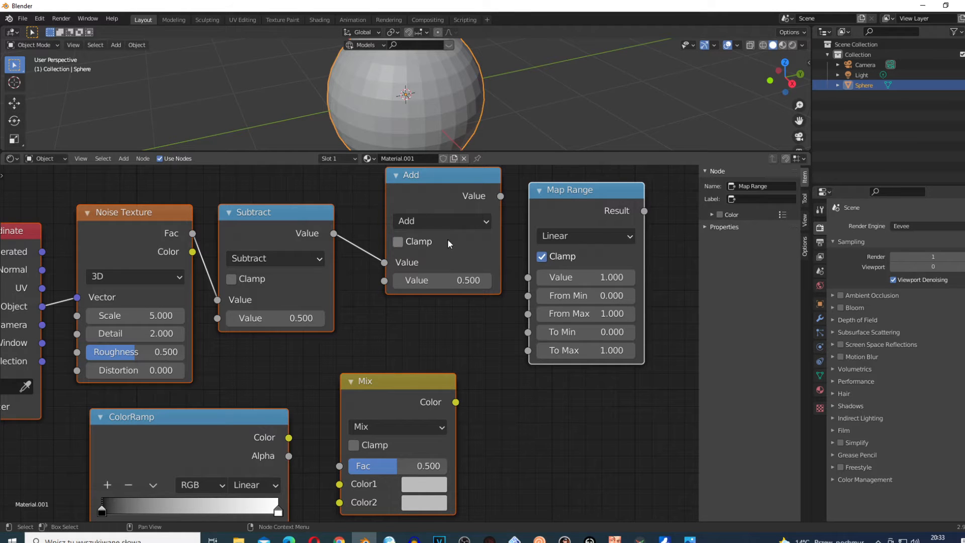
{"action": "left_click", "coordinate": [427, 221]}
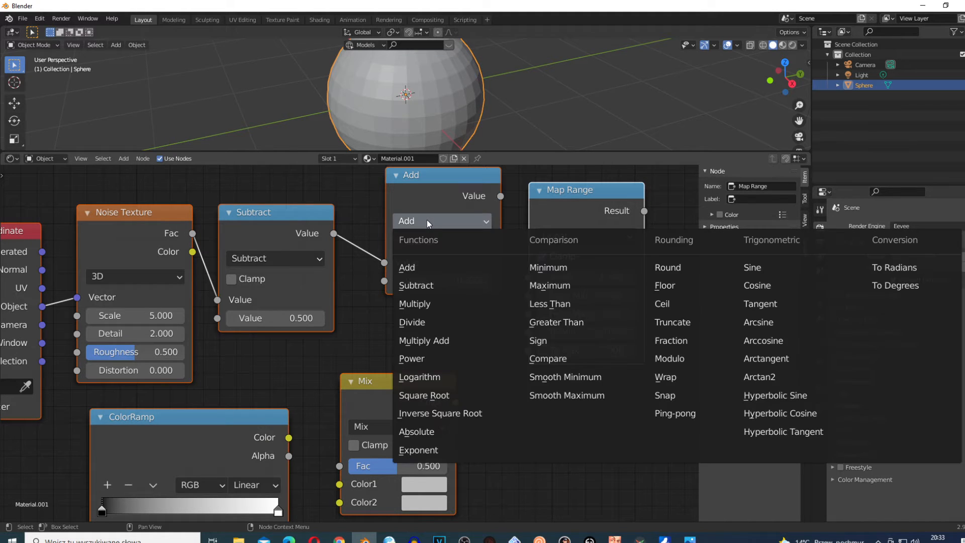
{"action": "left_click", "coordinate": [570, 325]}
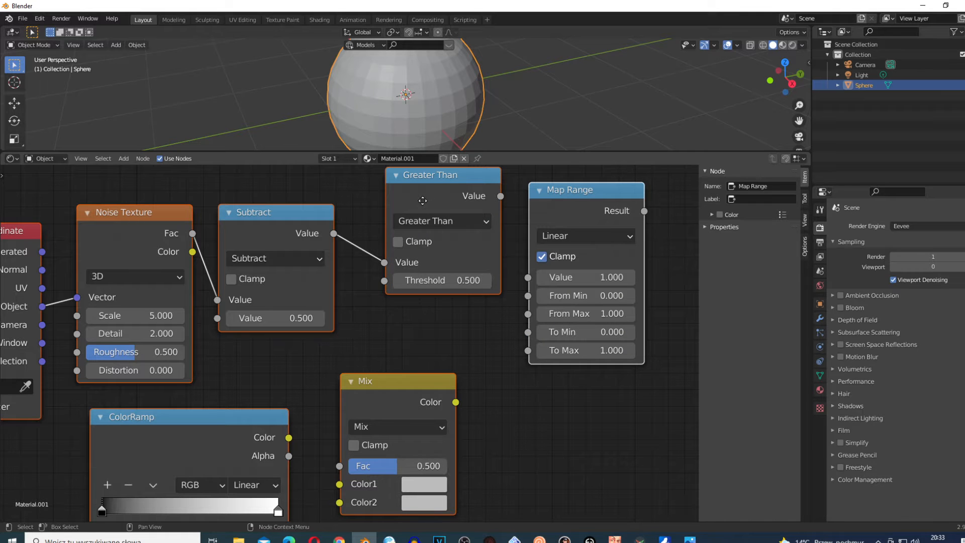
Move the Map Range node down into the free space between the Mix node and the Principled BSDF
{"action": "left_click_drag", "start_coordinate": [422, 200], "coordinate": [330, 519]}
{"action": "scroll", "coordinate": [388, 435], "scroll_direction": "down", "scroll_amount": 7}
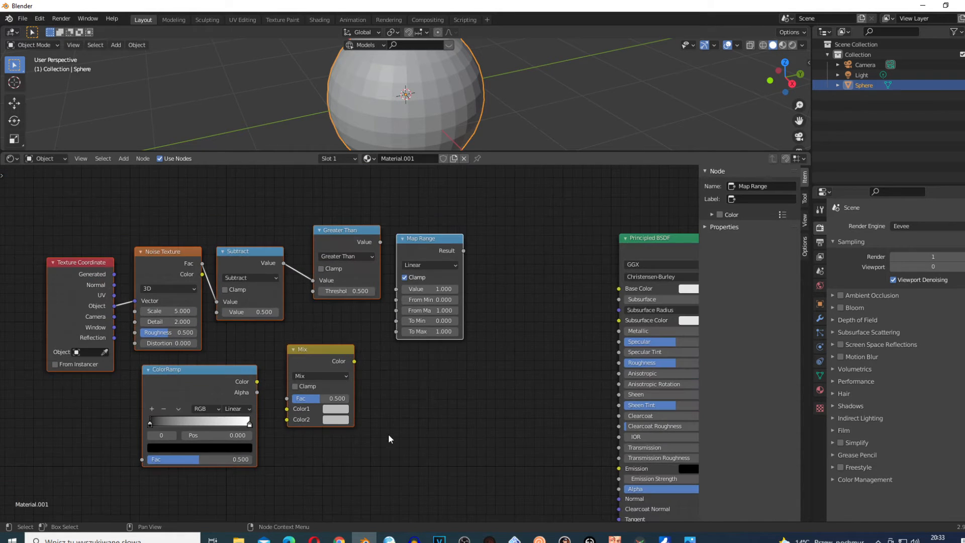
{"action": "left_click_drag", "start_coordinate": [415, 249], "coordinate": [504, 366]}
{"action": "left_click", "coordinate": [425, 418]}
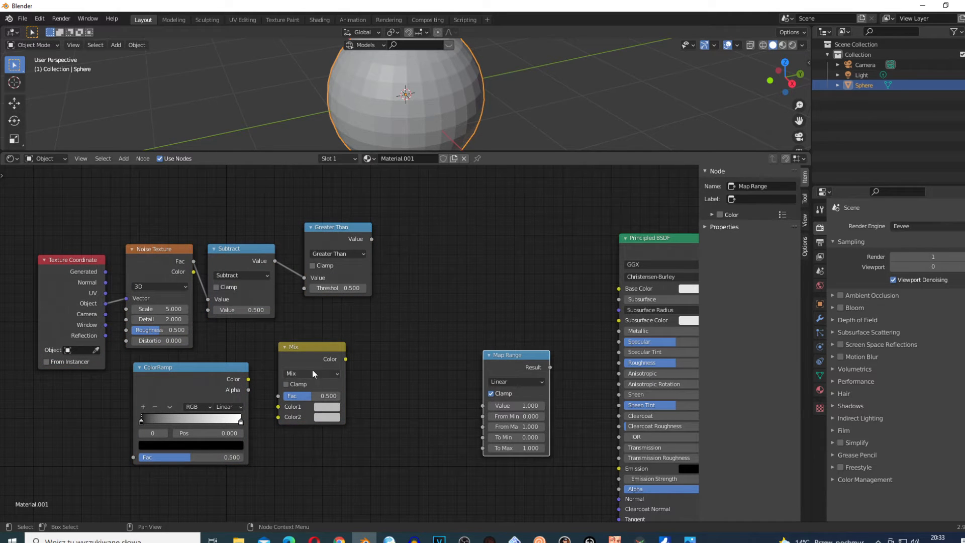
Duplicate the Mix node and place the copy between the Greater Than node and the Principled BSDF
{"action": "left_click", "coordinate": [299, 351]}
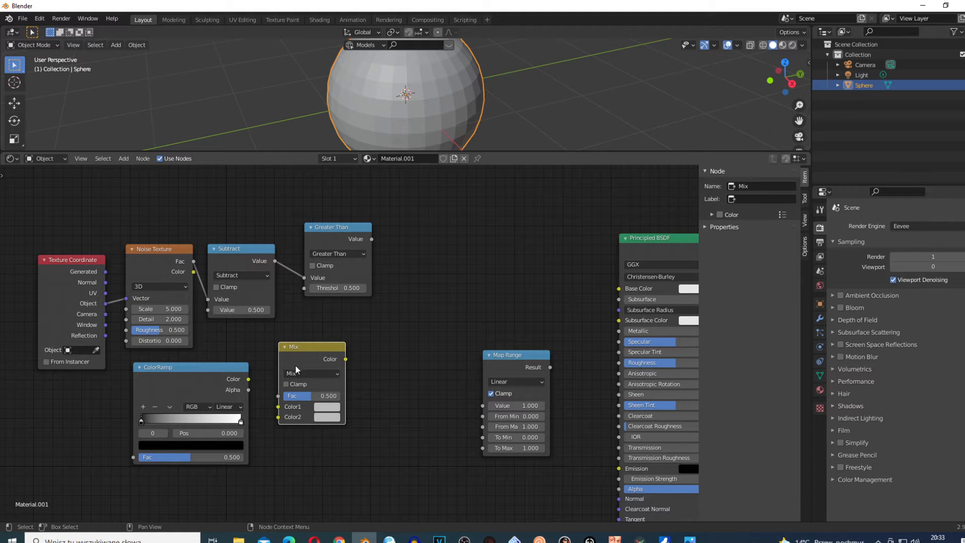
{"action": "key", "text": "shift+d"}
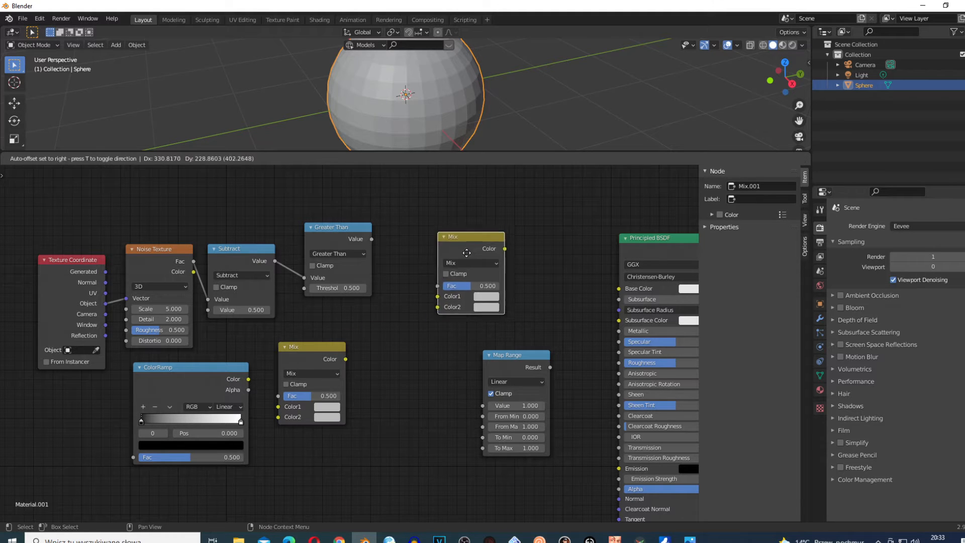
{"action": "left_click", "coordinate": [466, 251]}
Connect the Greater Than output to the duplicated Mix node's Fac, and that Mix node's Color to the Principled BSDF Base Color
{"action": "scroll", "coordinate": [467, 251], "scroll_direction": "up", "scroll_amount": 1}
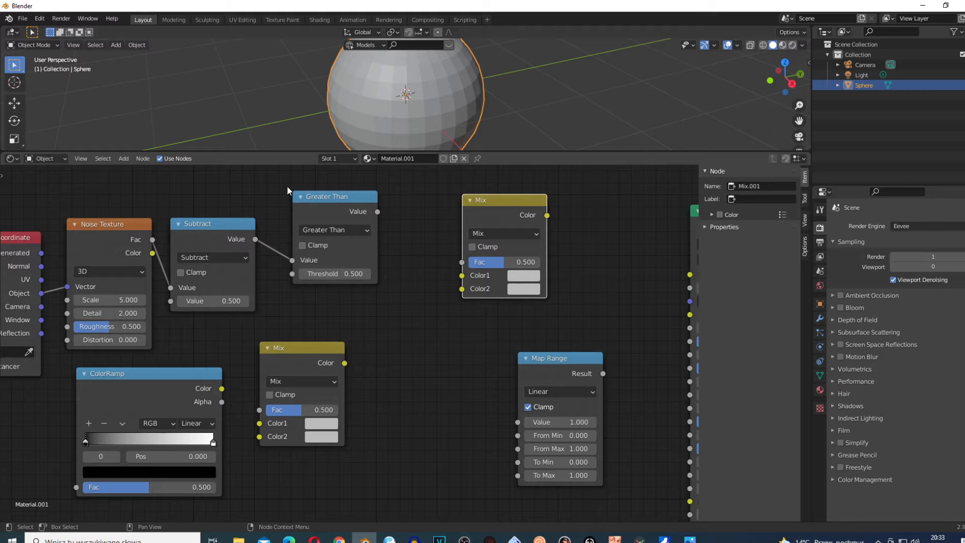
{"action": "left_click_drag", "start_coordinate": [377, 211], "coordinate": [476, 270]}
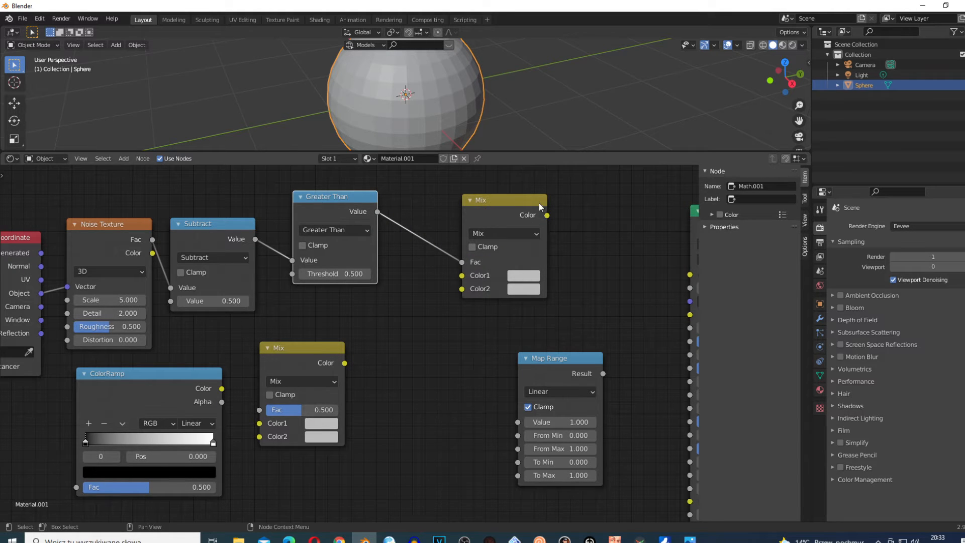
{"action": "scroll", "coordinate": [536, 254], "scroll_direction": "down", "scroll_amount": 1}
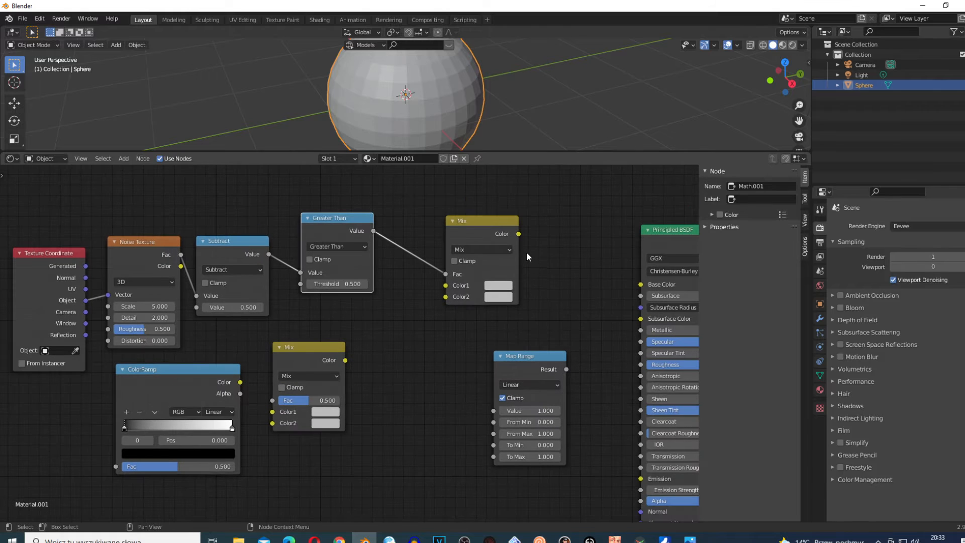
{"action": "left_click_drag", "start_coordinate": [519, 234], "coordinate": [644, 285]}
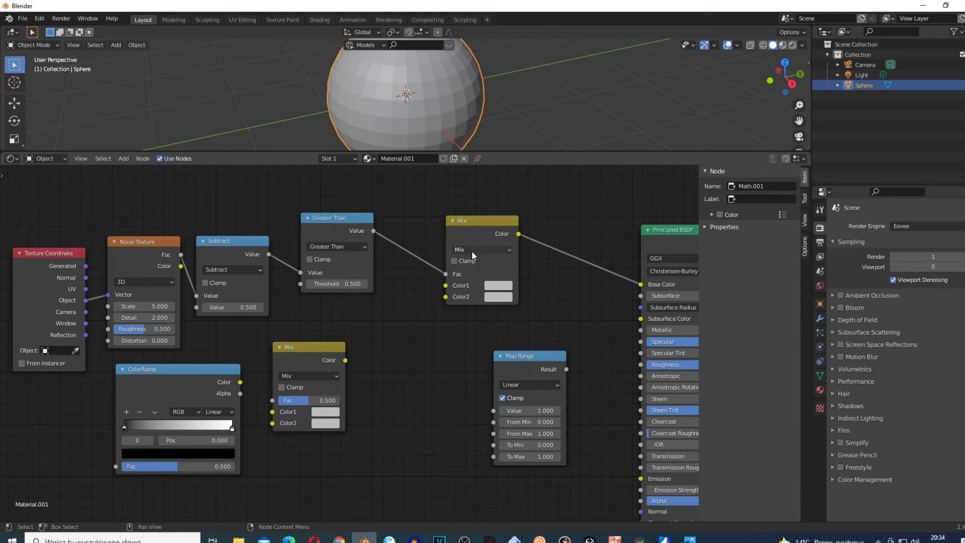
Connect the Greater Than output to the Map Range Value input and the Map Range Result to the Principled BSDF Roughness
{"action": "scroll", "coordinate": [430, 322], "scroll_direction": "up", "scroll_amount": 1}
{"action": "scroll", "coordinate": [408, 311], "scroll_direction": "up", "scroll_amount": 1}
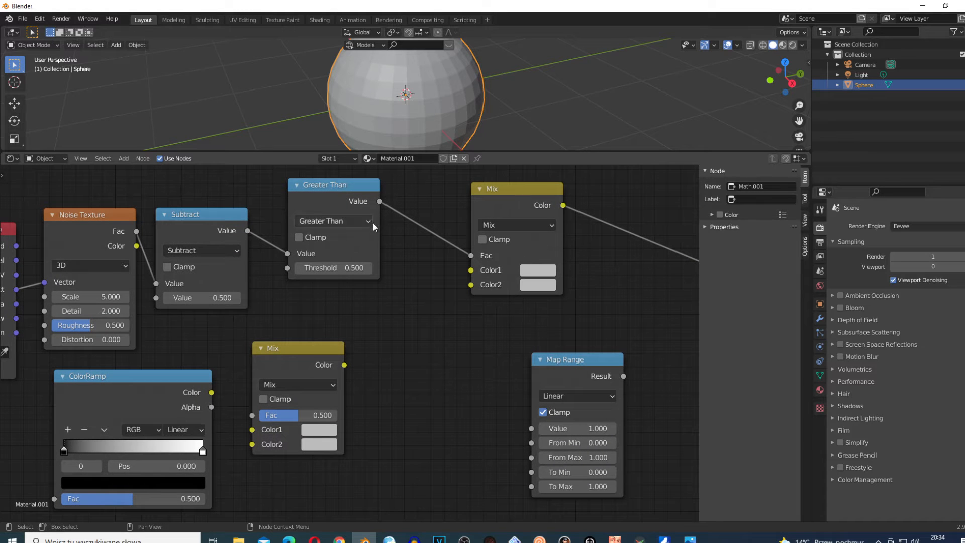
{"action": "left_click_drag", "start_coordinate": [380, 201], "coordinate": [391, 231]}
{"action": "left_click_drag", "start_coordinate": [449, 342], "coordinate": [530, 428]}
{"action": "scroll", "coordinate": [605, 417], "scroll_direction": "down", "scroll_amount": 1}
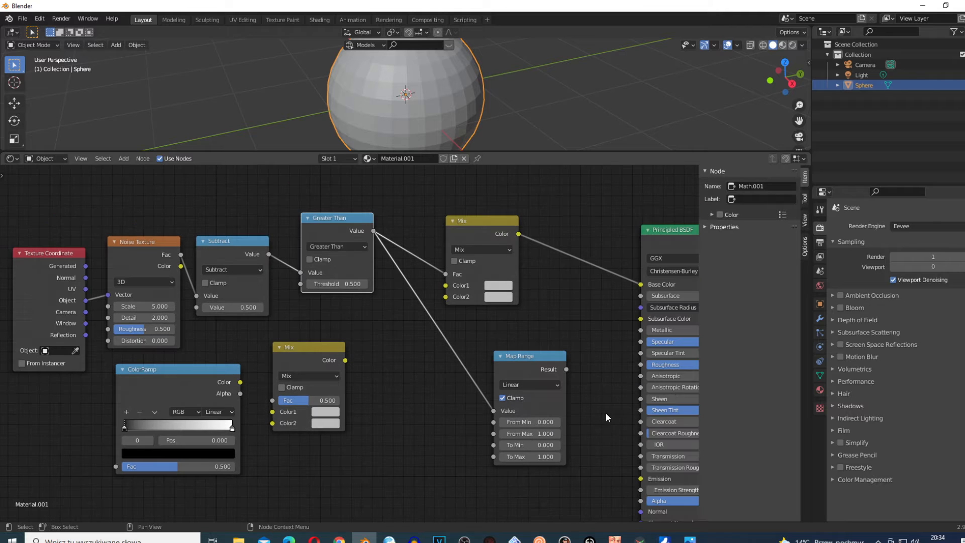
{"action": "scroll", "coordinate": [594, 390], "scroll_direction": "down", "scroll_amount": 1}
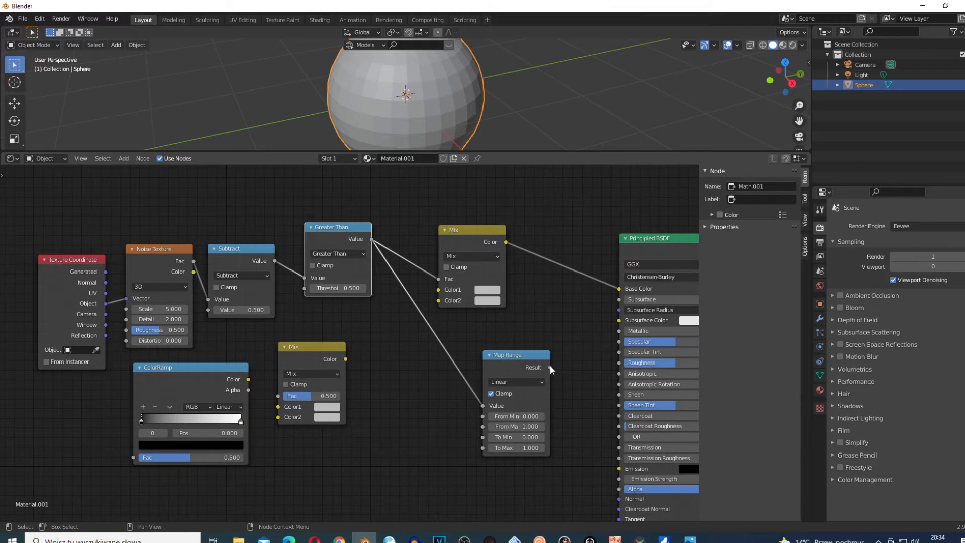
{"action": "left_click_drag", "start_coordinate": [550, 367], "coordinate": [619, 362]}
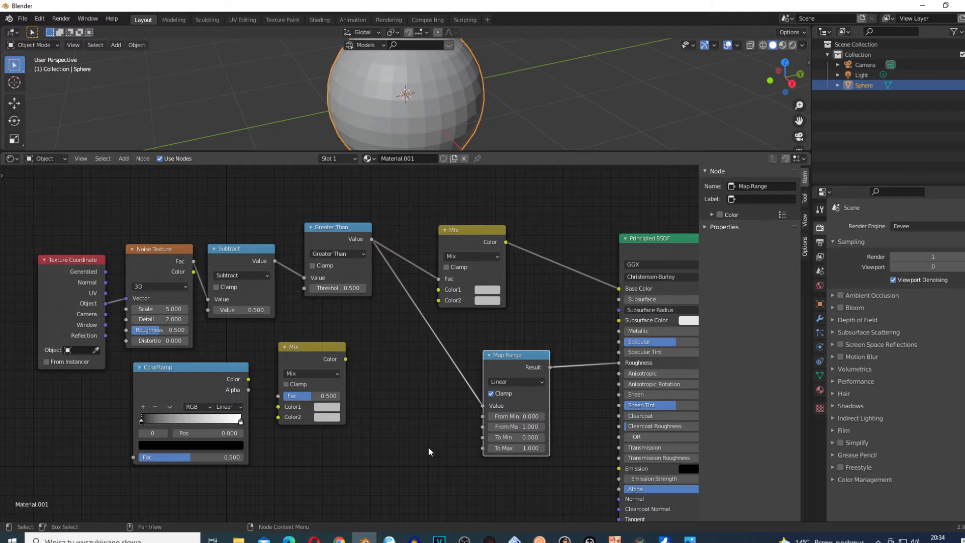
Add a Bump node below the Map Range node and connect its Normal output to the Principled BSDF Normal
{"action": "scroll", "coordinate": [429, 447], "scroll_direction": "down", "scroll_amount": 1}
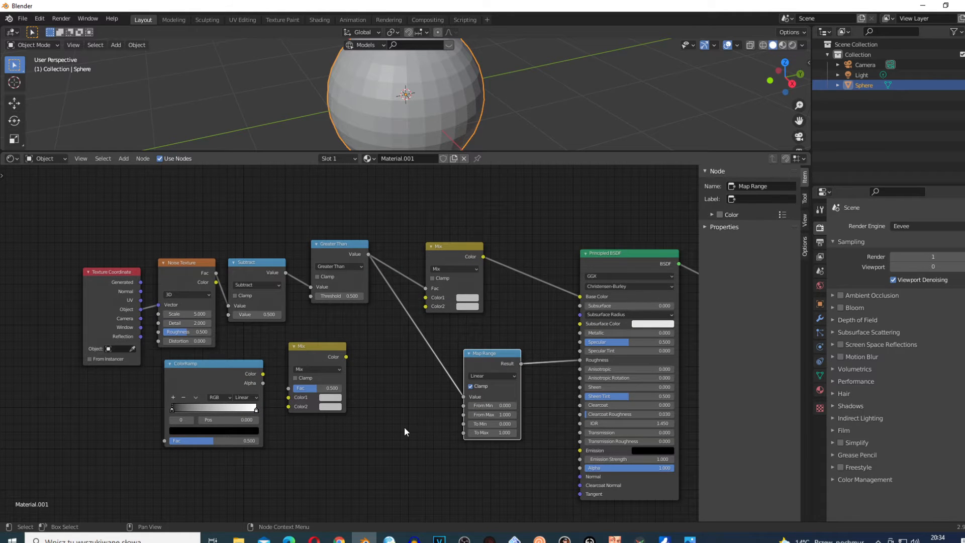
{"action": "key", "text": "shift+a"}
{"action": "mouse_move", "coordinate": [401, 424]}
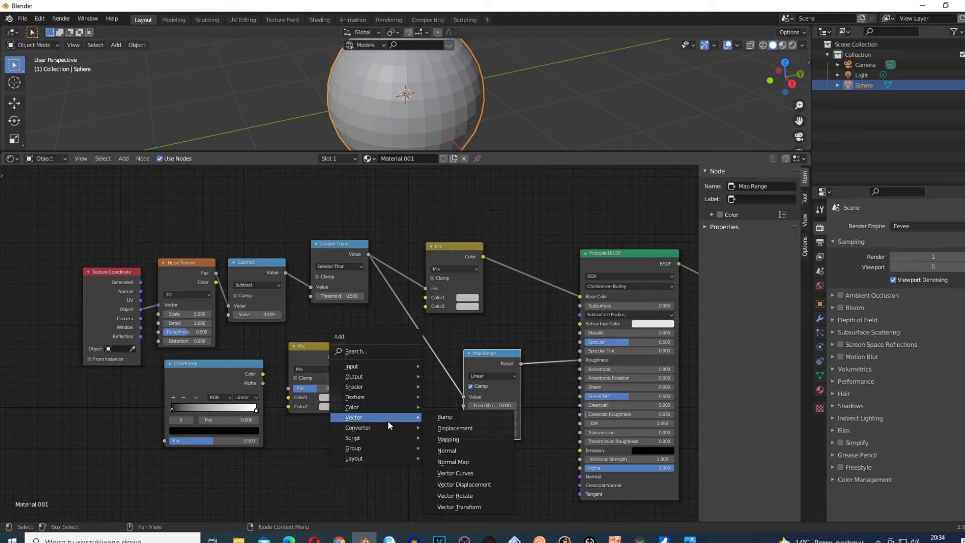
{"action": "left_click", "coordinate": [465, 417]}
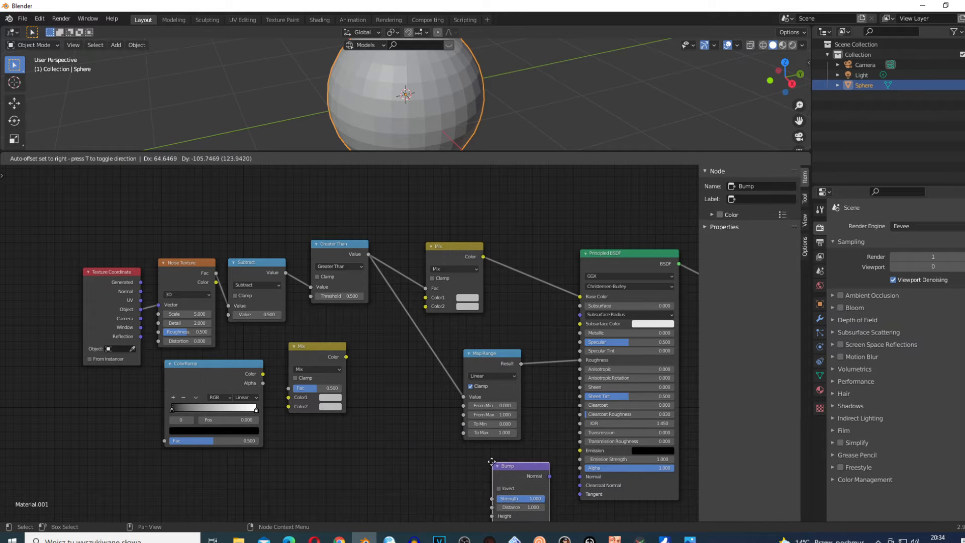
{"action": "left_click", "coordinate": [492, 461]}
{"action": "left_click_drag", "start_coordinate": [549, 476], "coordinate": [581, 477]}
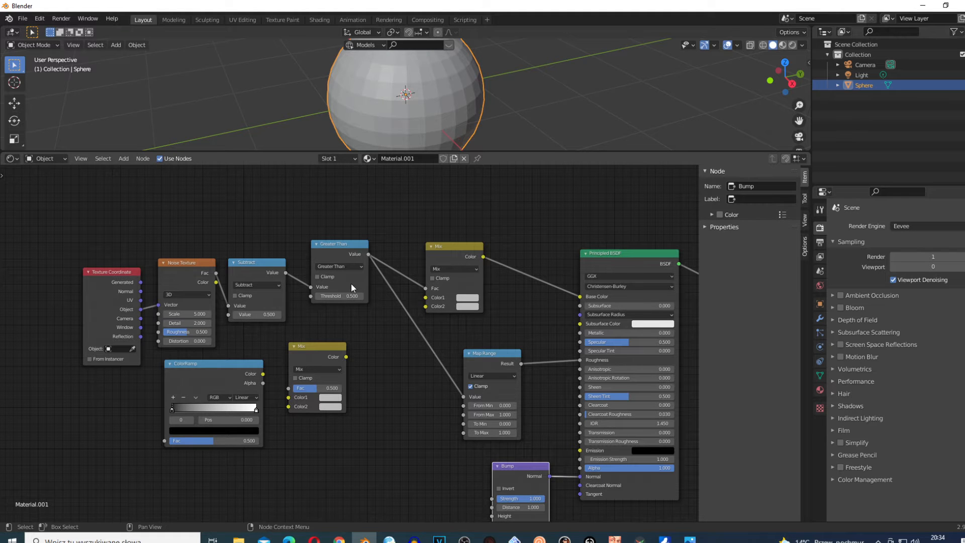
Move the unconnected Mix node beside the Map Range node and connect the Greater Than output to its Fac
{"action": "scroll", "coordinate": [353, 340], "scroll_direction": "up", "scroll_amount": 1}
{"action": "left_click_drag", "start_coordinate": [306, 359], "coordinate": [398, 414]}
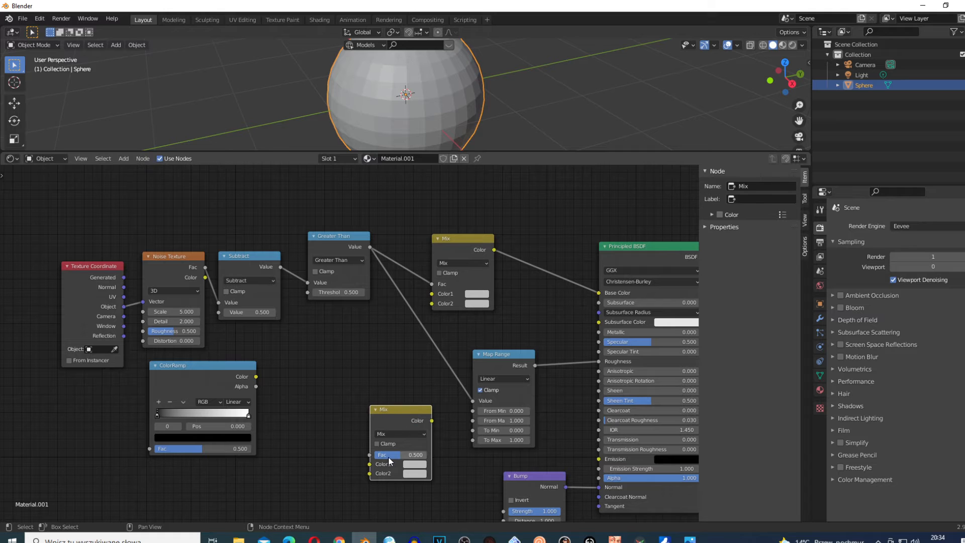
{"action": "left_click", "coordinate": [405, 419]}
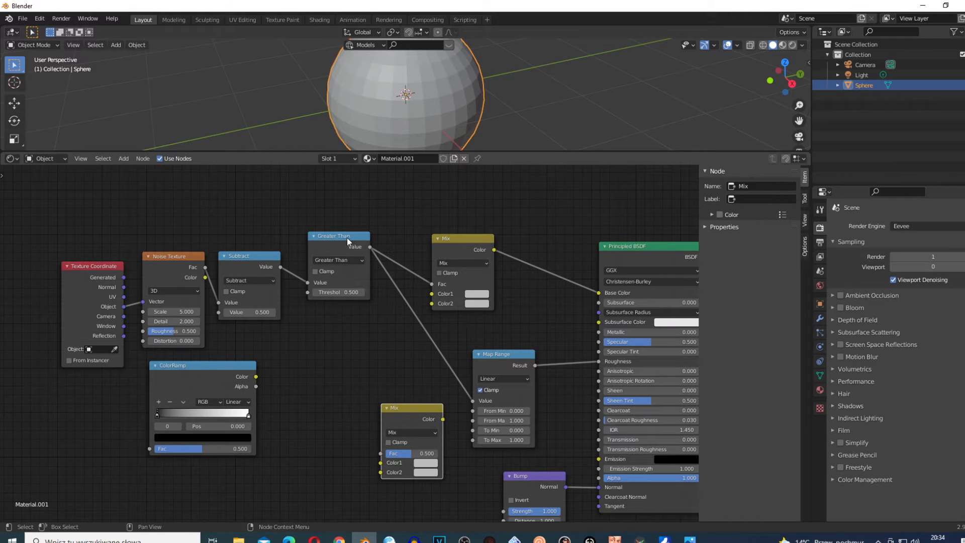
{"action": "left_click_drag", "start_coordinate": [339, 250], "coordinate": [384, 452]}
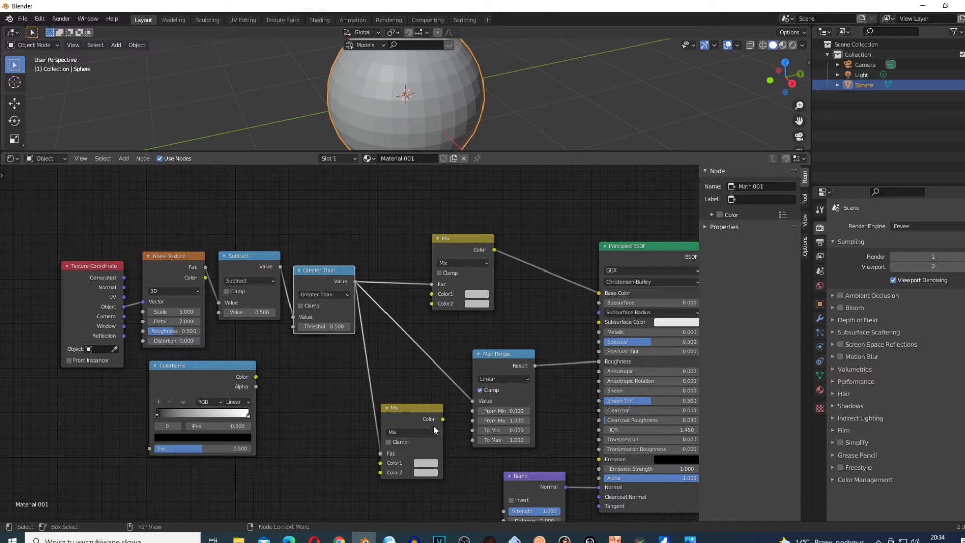
Connect the lower Mix node's Color to the Bump Height, and reposition the Bump and Map Range nodes so they do not overlap
{"action": "left_click_drag", "start_coordinate": [442, 419], "coordinate": [462, 504]}
{"action": "left_click", "coordinate": [529, 477]}
{"action": "left_click_drag", "start_coordinate": [529, 477], "coordinate": [551, 440]}
{"action": "mouse_move", "coordinate": [443, 419]}
{"action": "left_mouse_down"}
{"action": "mouse_move", "coordinate": [431, 417]}
{"action": "mouse_move", "coordinate": [446, 426]}
{"action": "left_mouse_up"}
{"action": "left_click_drag", "start_coordinate": [521, 493], "coordinate": [525, 491]}
{"action": "left_click_drag", "start_coordinate": [560, 445], "coordinate": [525, 462]}
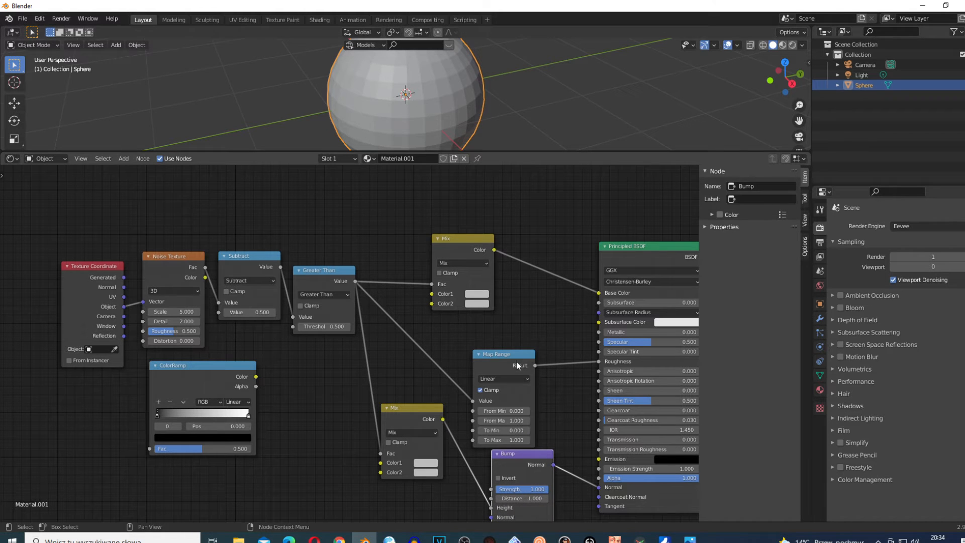
{"action": "left_click_drag", "start_coordinate": [517, 361], "coordinate": [529, 337]}
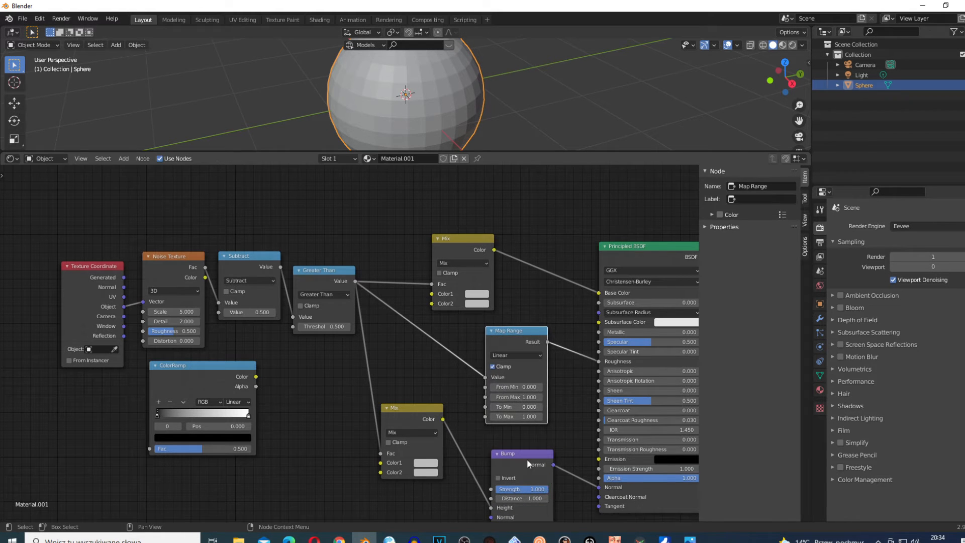
{"action": "left_click_drag", "start_coordinate": [527, 459], "coordinate": [499, 447]}
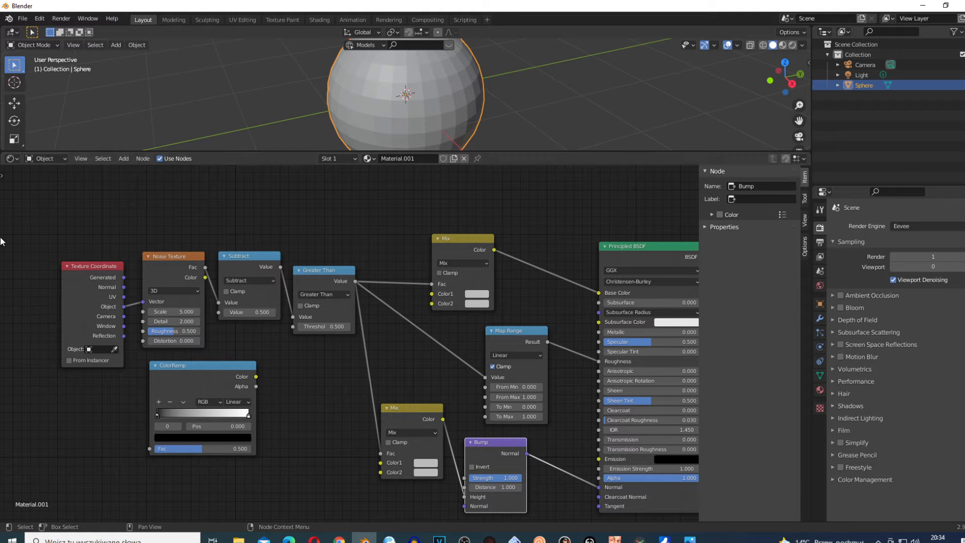
Move the ColorRamp beneath the Greater Than node, and shift the Texture Coordinate, Noise Texture and Subtract nodes away to make room
{"action": "left_click_drag", "start_coordinate": [0, 237], "coordinate": [661, 499]}
{"action": "left_click_drag", "start_coordinate": [234, 384], "coordinate": [302, 382]}
{"action": "scroll", "coordinate": [349, 438], "scroll_direction": "up", "scroll_amount": 3}
{"action": "left_click", "coordinate": [214, 362]}
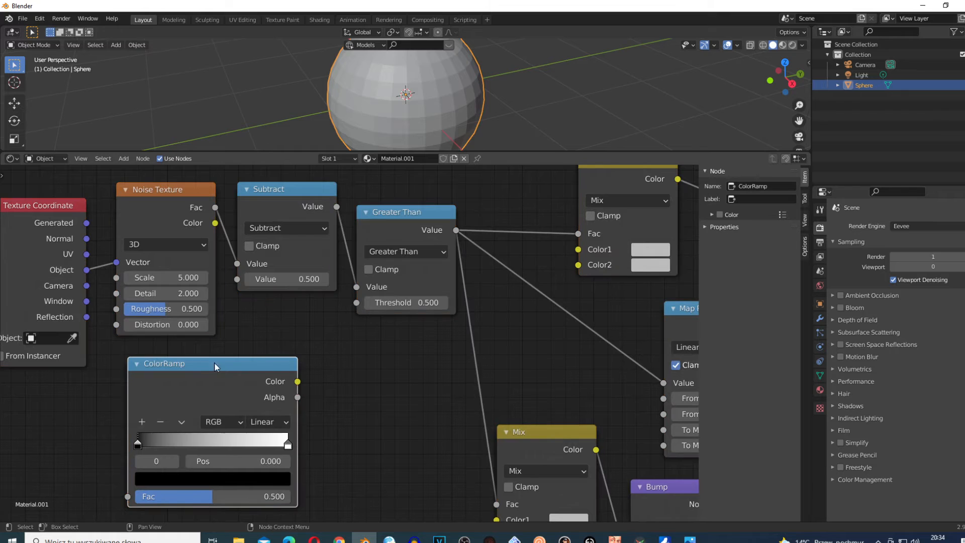
{"action": "left_click_drag", "start_coordinate": [221, 399], "coordinate": [345, 415]}
{"action": "scroll", "coordinate": [278, 400], "scroll_direction": "down", "scroll_amount": 1}
{"action": "left_click_drag", "start_coordinate": [321, 328], "coordinate": [686, 280]}
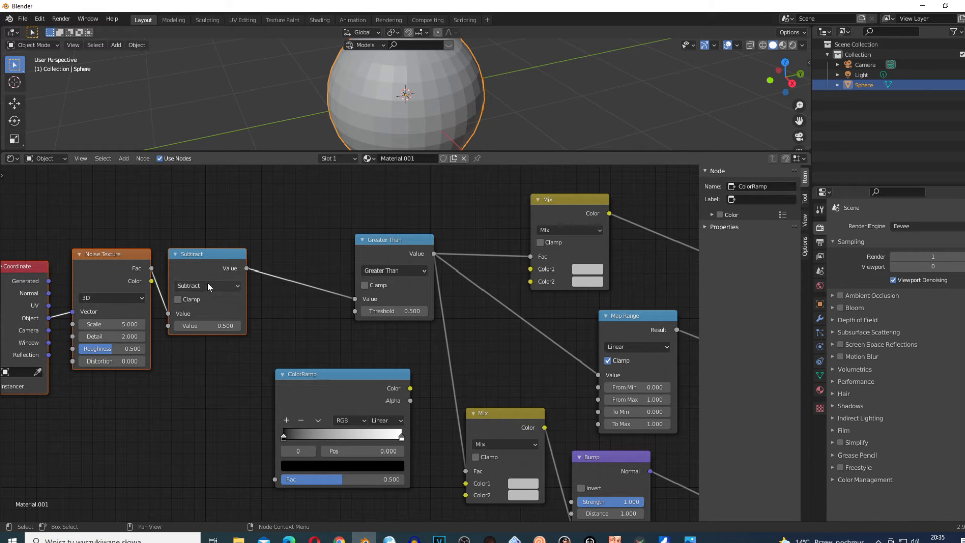
{"action": "left_click_drag", "start_coordinate": [330, 402], "coordinate": [336, 390]}
Connect the Subtract output to the ColorRamp Fac and the ColorRamp Color to the upper Mix node's Color1
{"action": "left_click_drag", "start_coordinate": [244, 268], "coordinate": [293, 475]}
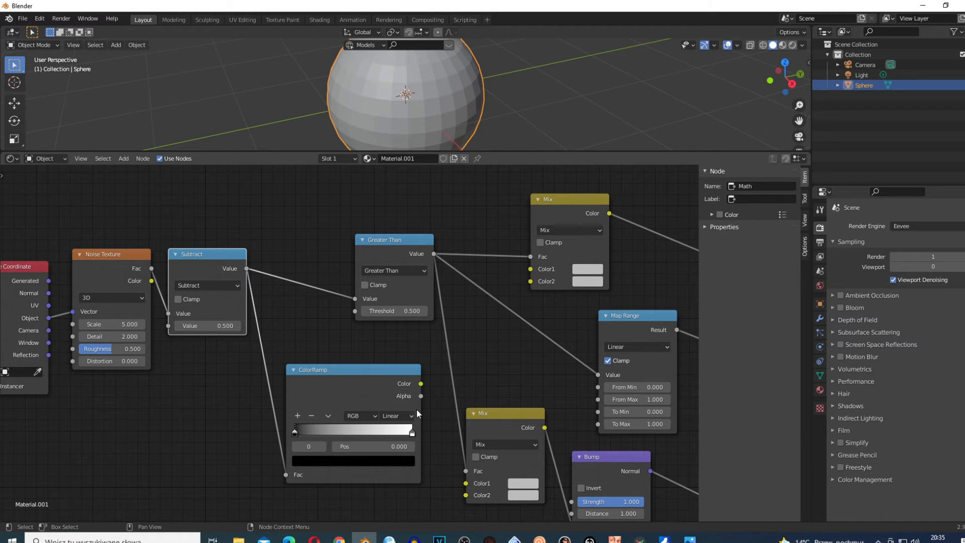
{"action": "left_click_drag", "start_coordinate": [420, 384], "coordinate": [533, 270]}
{"action": "scroll", "coordinate": [589, 264], "scroll_direction": "down", "scroll_amount": 4}
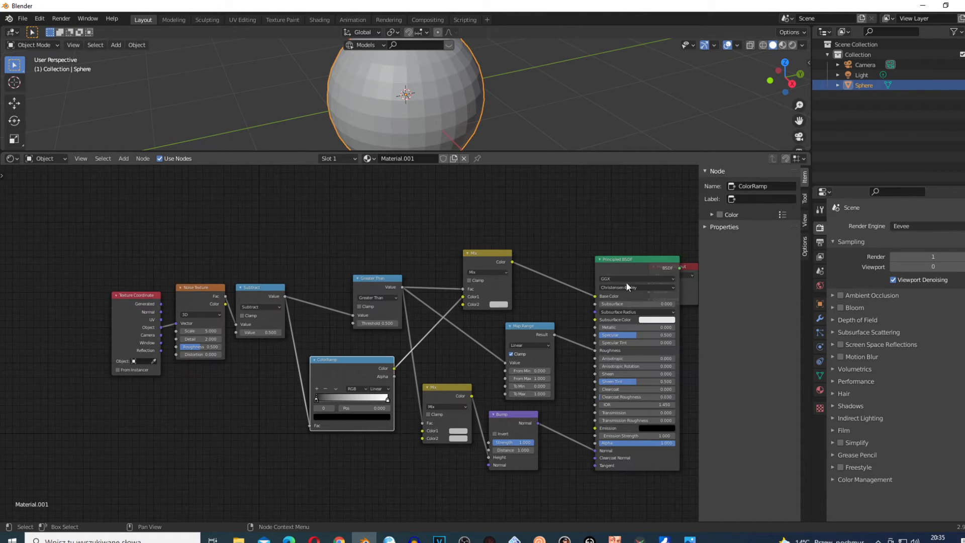
{"action": "scroll", "coordinate": [345, 428], "scroll_direction": "up", "scroll_amount": 1}
{"action": "scroll", "coordinate": [346, 428], "scroll_direction": "up", "scroll_amount": 3}
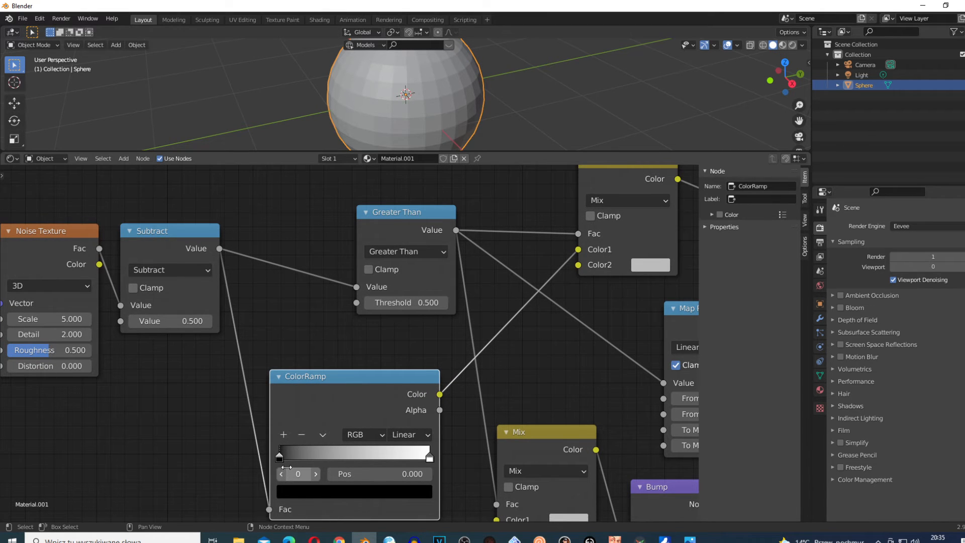
Shift the Subtract node closer to Greater Than and connect the Noise Texture Fac output to the lower Mix node's Color1
{"action": "scroll", "coordinate": [262, 436], "scroll_direction": "down", "scroll_amount": 3}
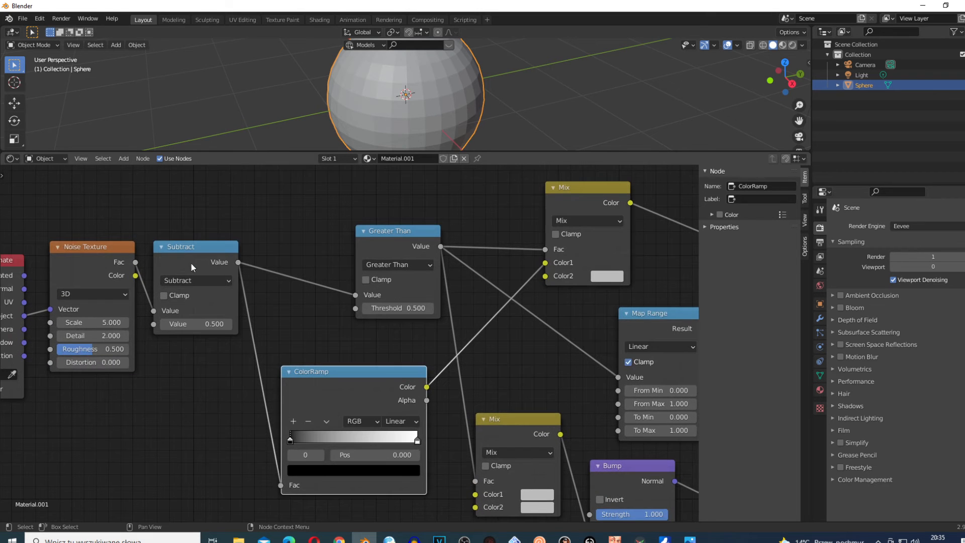
{"action": "left_click_drag", "start_coordinate": [191, 263], "coordinate": [227, 249]}
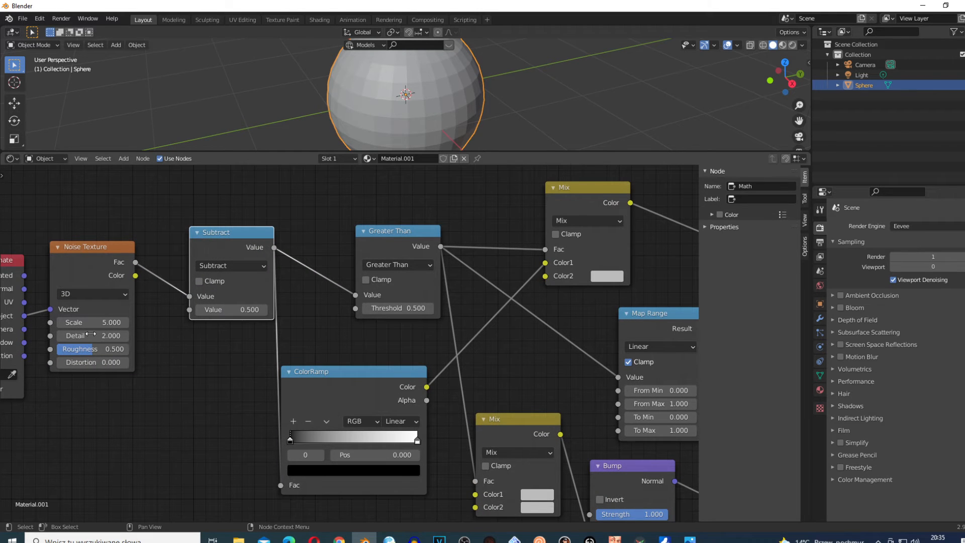
{"action": "scroll", "coordinate": [174, 332], "scroll_direction": "down", "scroll_amount": 1}
{"action": "left_click_drag", "start_coordinate": [165, 273], "coordinate": [464, 473]}
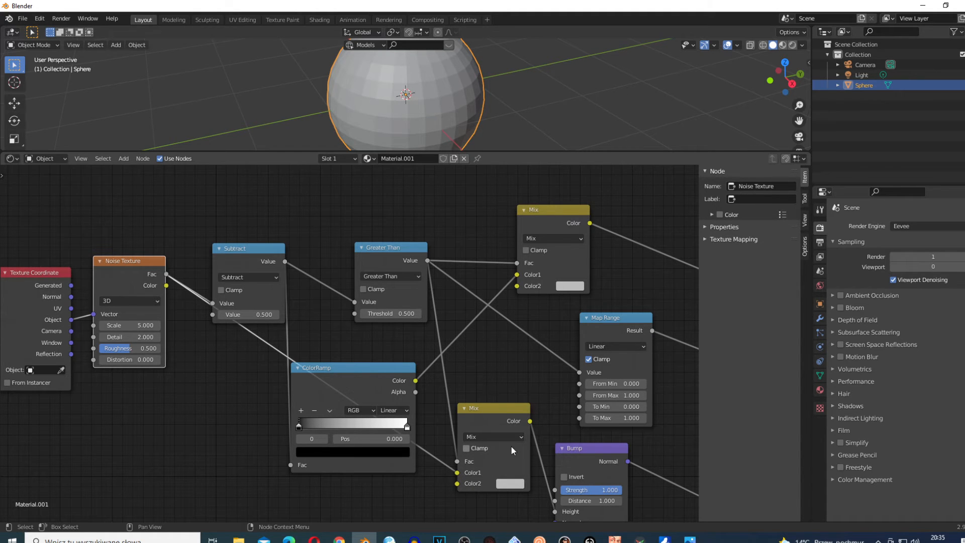
{"action": "scroll", "coordinate": [511, 447], "scroll_direction": "down", "scroll_amount": 1}
{"action": "scroll", "coordinate": [161, 324], "scroll_direction": "up", "scroll_amount": 1}
{"action": "scroll", "coordinate": [526, 442], "scroll_direction": "down", "scroll_amount": 1}
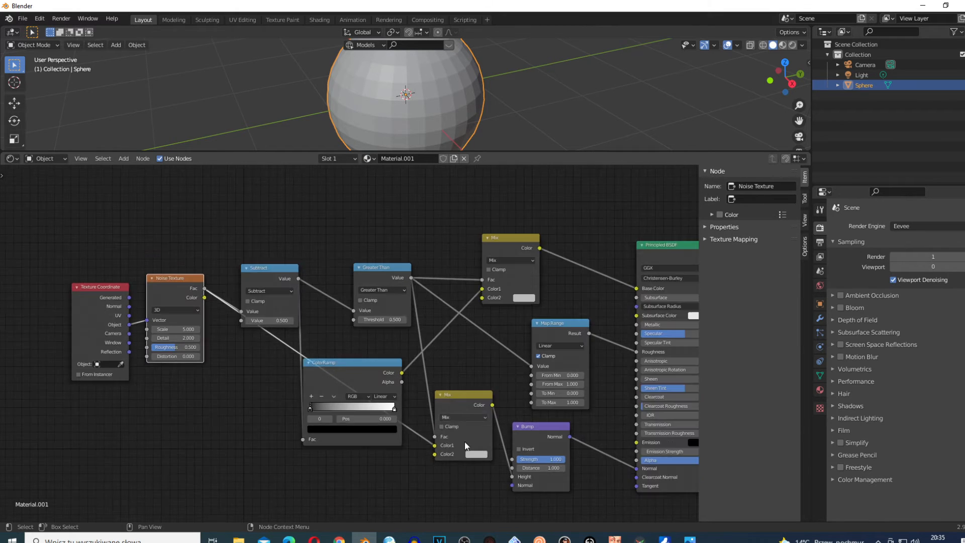
Raise the ColorRamp, Greater Than and Subtract nodes and lower the Noise Texture node to untangle the links
{"action": "left_click_drag", "start_coordinate": [352, 381], "coordinate": [364, 352]}
{"action": "left_click_drag", "start_coordinate": [371, 280], "coordinate": [408, 203]}
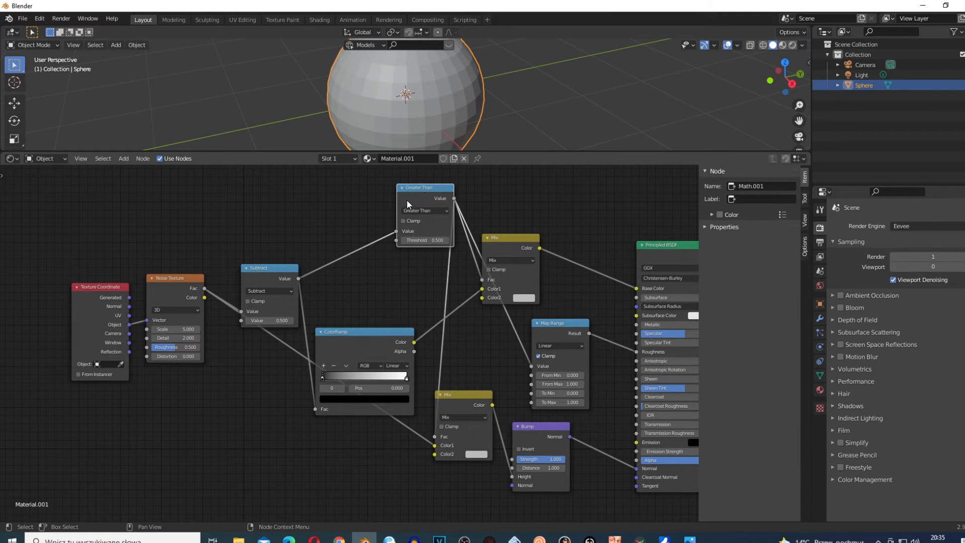
{"action": "left_click_drag", "start_coordinate": [266, 280], "coordinate": [270, 230]}
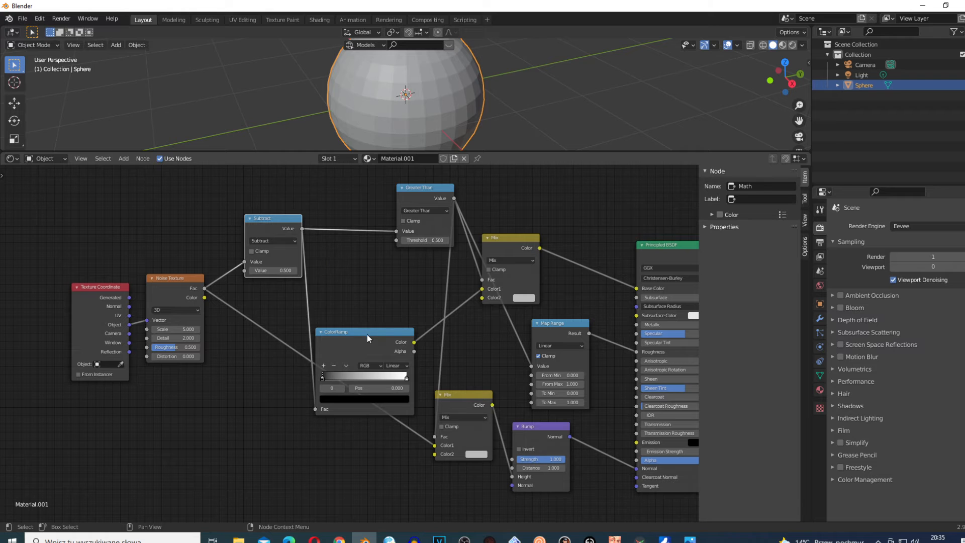
{"action": "left_click_drag", "start_coordinate": [368, 338], "coordinate": [376, 301]}
{"action": "left_click_drag", "start_coordinate": [165, 298], "coordinate": [176, 360]}
{"action": "left_click_drag", "start_coordinate": [609, 495], "coordinate": [103, 190]}
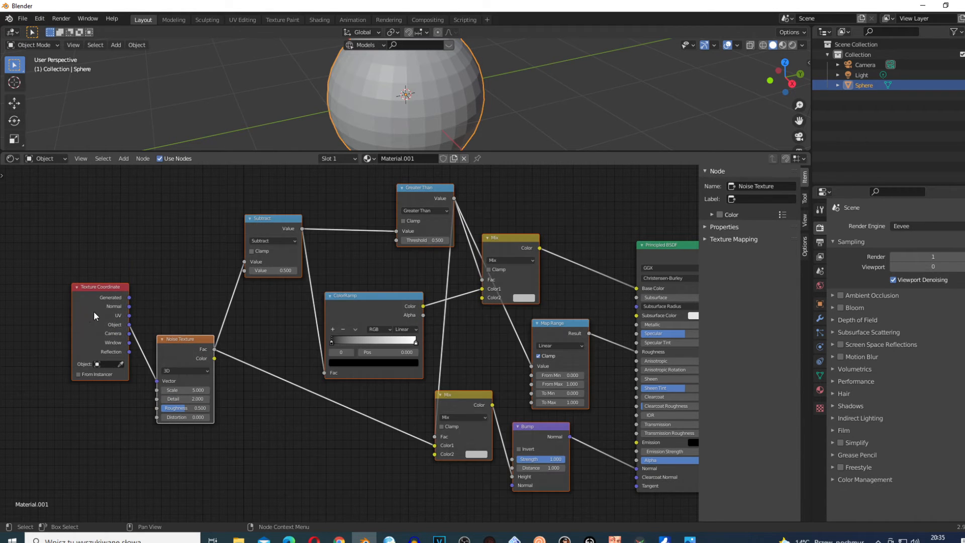
{"action": "left_click_drag", "start_coordinate": [94, 316], "coordinate": [91, 351]}
Move the ColorRamp's black stop to position 0.359 and color it dark red with H 0.976, S 1.000 and V 0.524
{"action": "scroll", "coordinate": [287, 439], "scroll_direction": "up", "scroll_amount": 2}
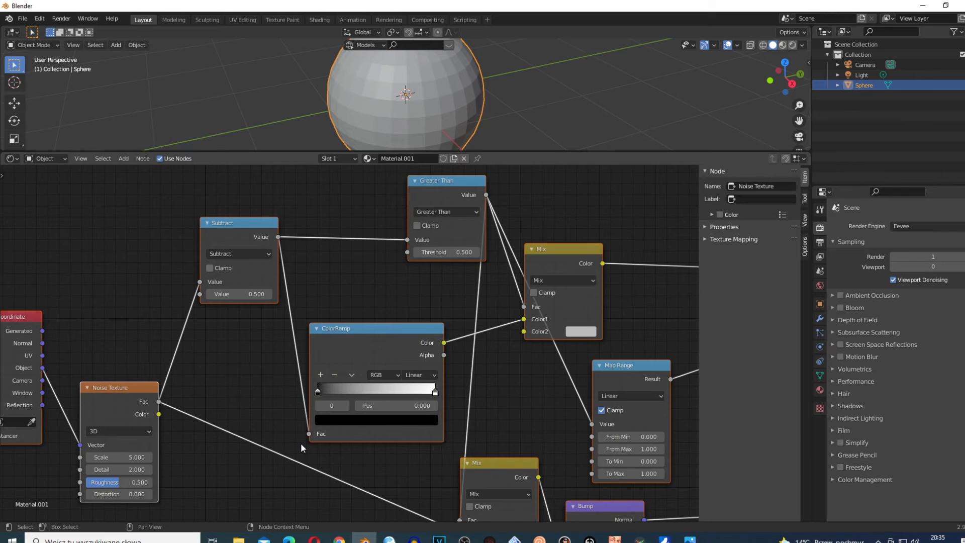
{"action": "scroll", "coordinate": [301, 443], "scroll_direction": "down", "scroll_amount": 1}
{"action": "left_click_drag", "start_coordinate": [600, 152], "coordinate": [605, 102]}
{"action": "scroll", "coordinate": [391, 319], "scroll_direction": "up", "scroll_amount": 3}
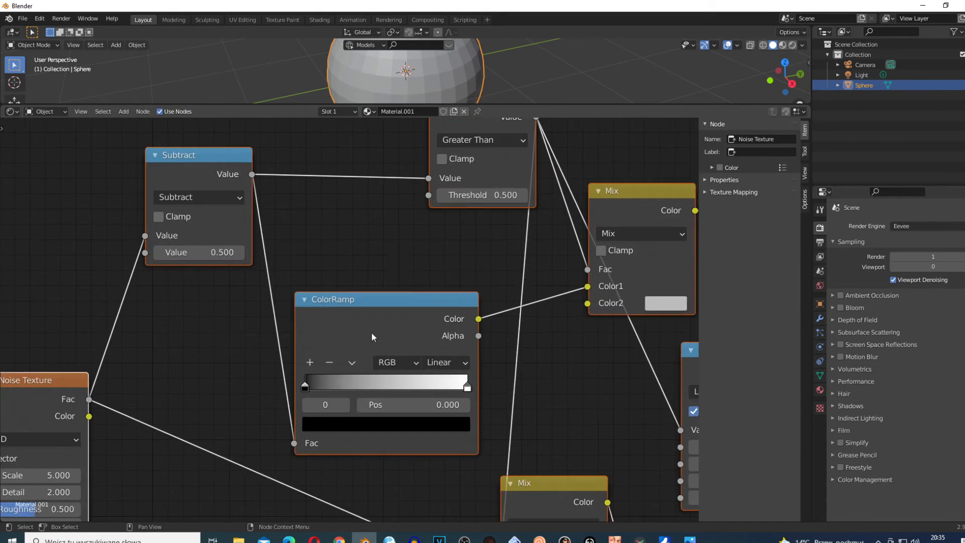
{"action": "left_click_drag", "start_coordinate": [305, 388], "coordinate": [366, 388]}
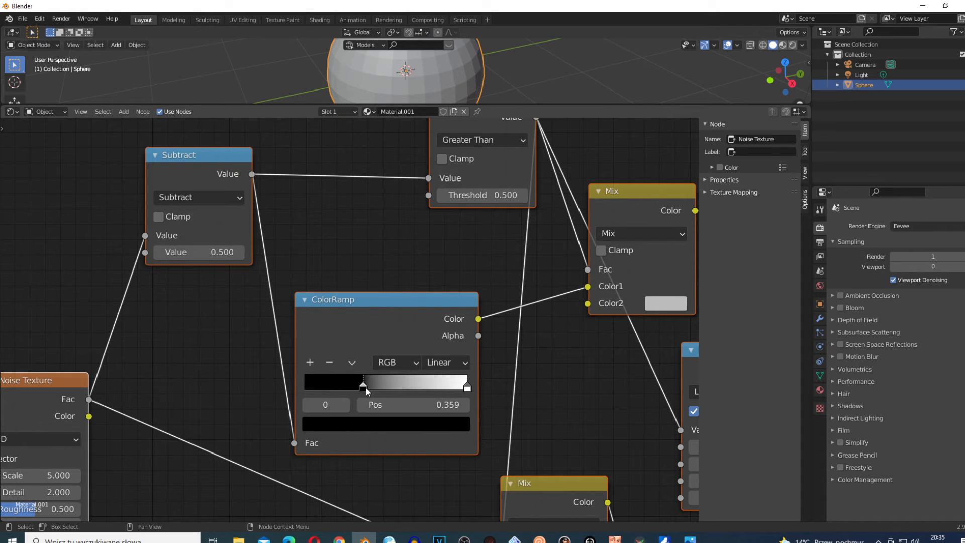
{"action": "left_click", "coordinate": [367, 429]}
{"action": "left_click_drag", "start_coordinate": [435, 304], "coordinate": [436, 257]}
{"action": "left_click_drag", "start_coordinate": [363, 307], "coordinate": [376, 316]}
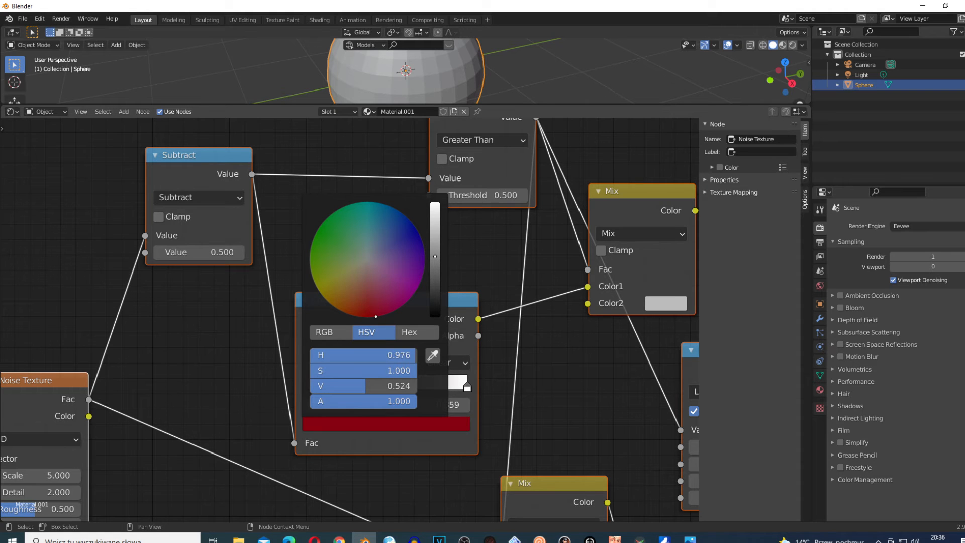
{"action": "scroll", "coordinate": [246, 406], "scroll_direction": "down", "scroll_amount": 3}
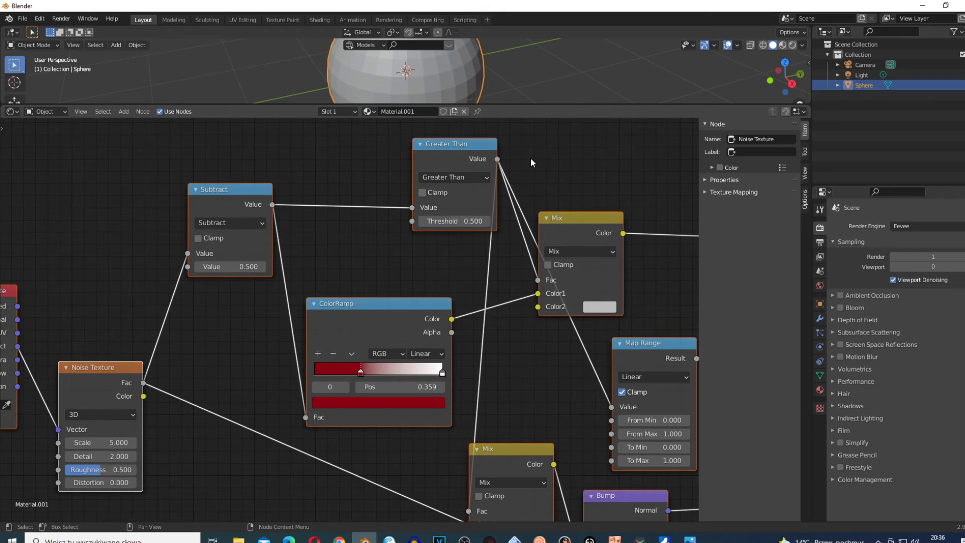
Enlarge the 3D viewport above the node editor and switch it to Rendered shading
{"action": "left_click_drag", "start_coordinate": [549, 106], "coordinate": [533, 225]}
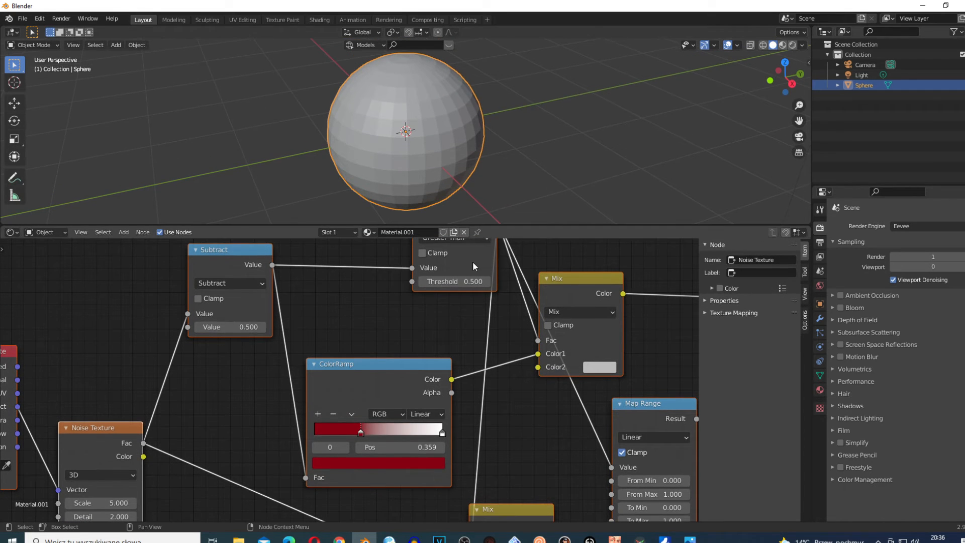
{"action": "left_click_drag", "start_coordinate": [473, 263], "coordinate": [430, 304]}
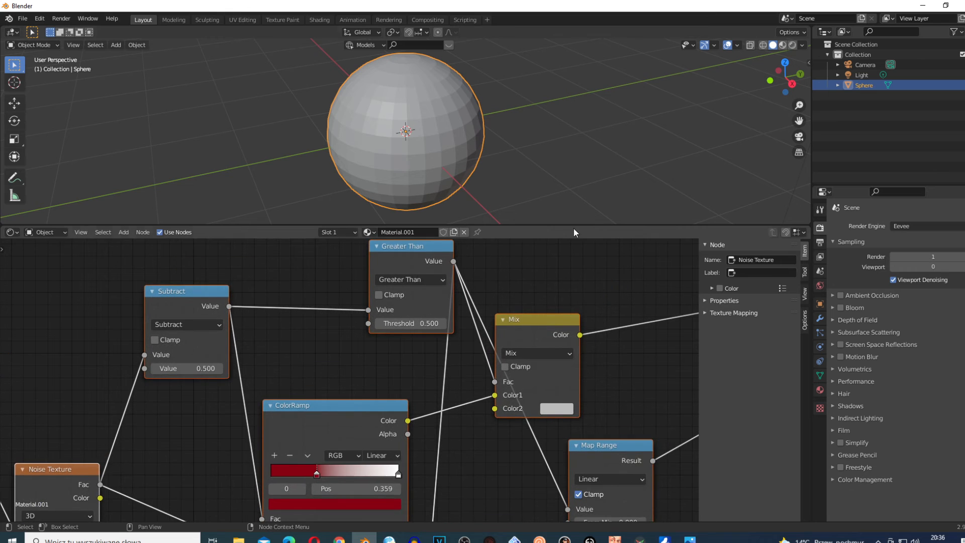
{"action": "left_click", "coordinate": [792, 44]}
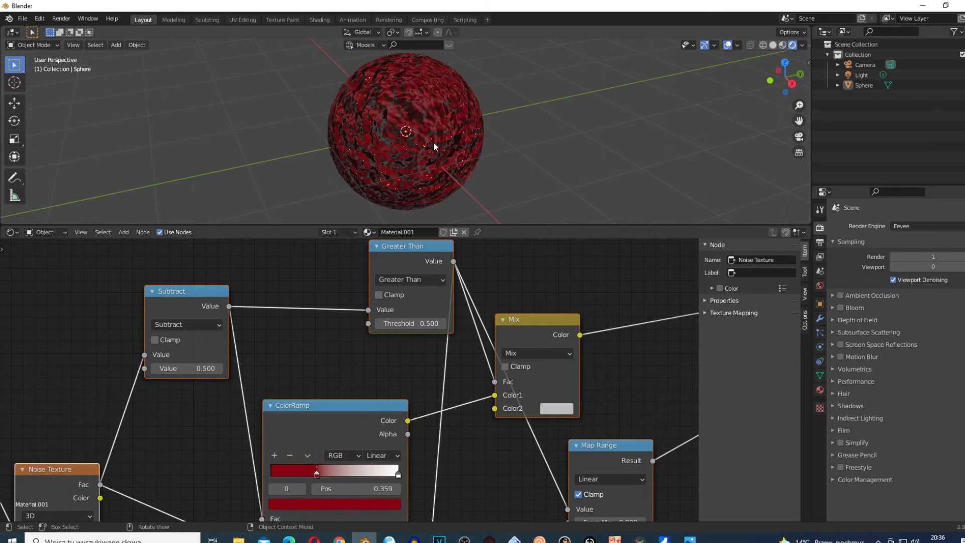
Set the Subtract node's second value to 0.100
{"action": "scroll", "coordinate": [157, 475], "scroll_direction": "down", "scroll_amount": 2}
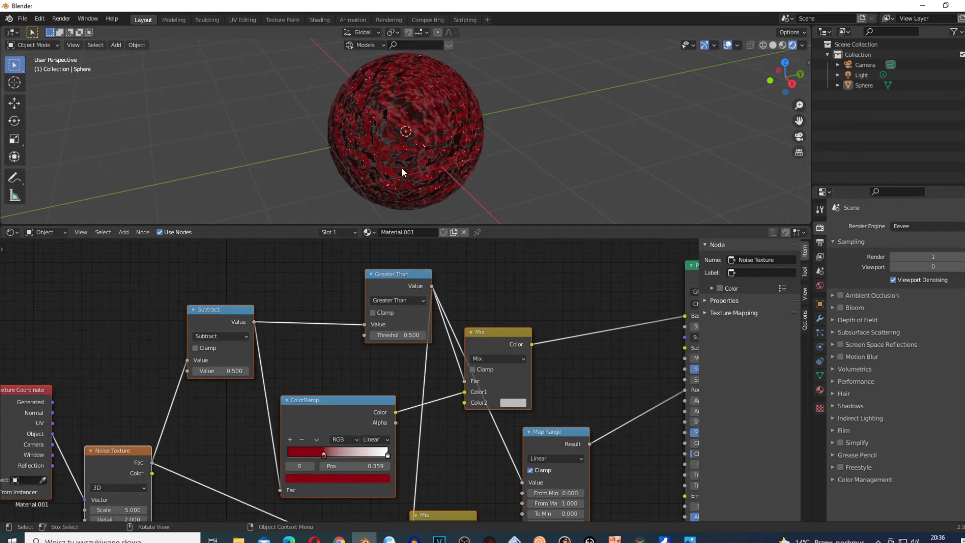
{"action": "middle_click_drag", "start_coordinate": [126, 454], "coordinate": [141, 412]}
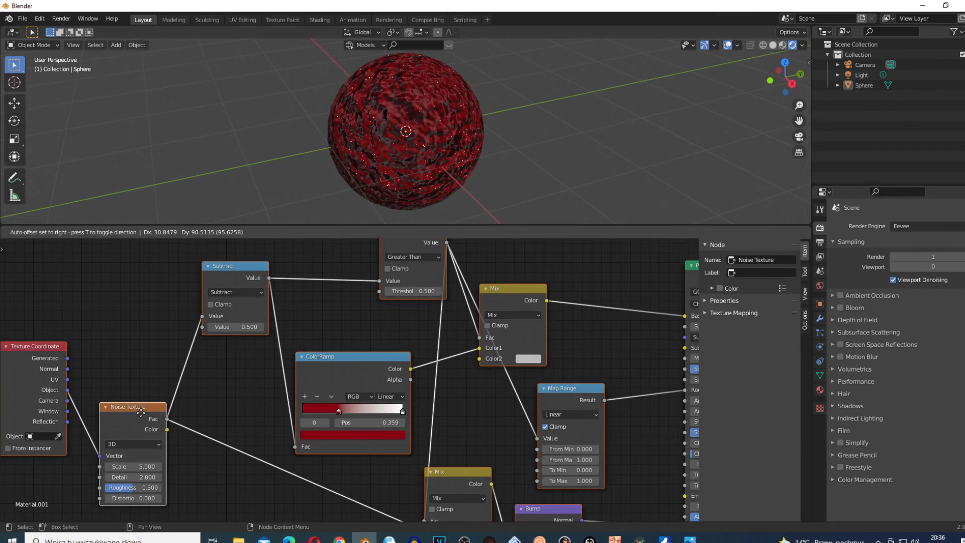
{"action": "middle_click_drag", "start_coordinate": [215, 291], "coordinate": [213, 324]}
{"action": "scroll", "coordinate": [291, 411], "scroll_direction": "up", "scroll_amount": 3}
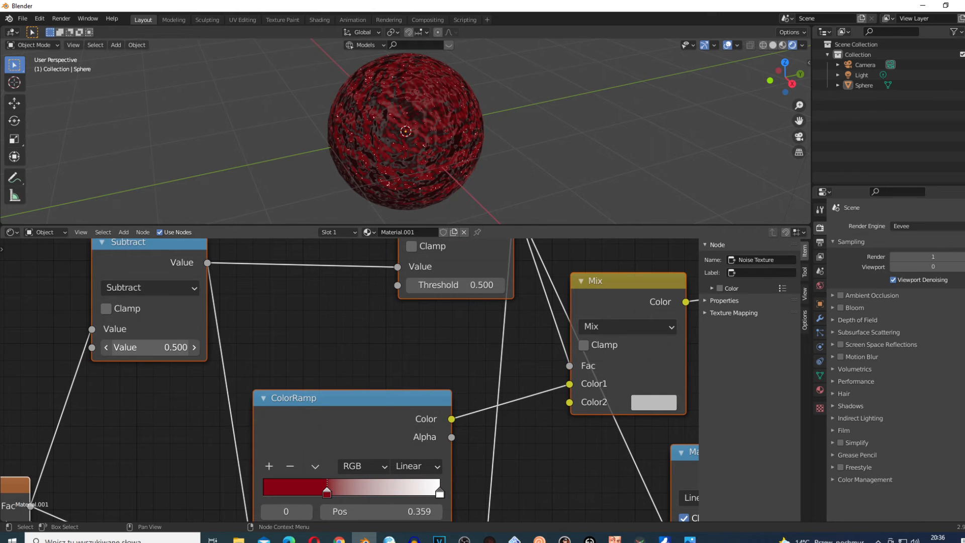
{"action": "left_click_drag", "start_coordinate": [150, 347], "coordinate": [148, 347]}
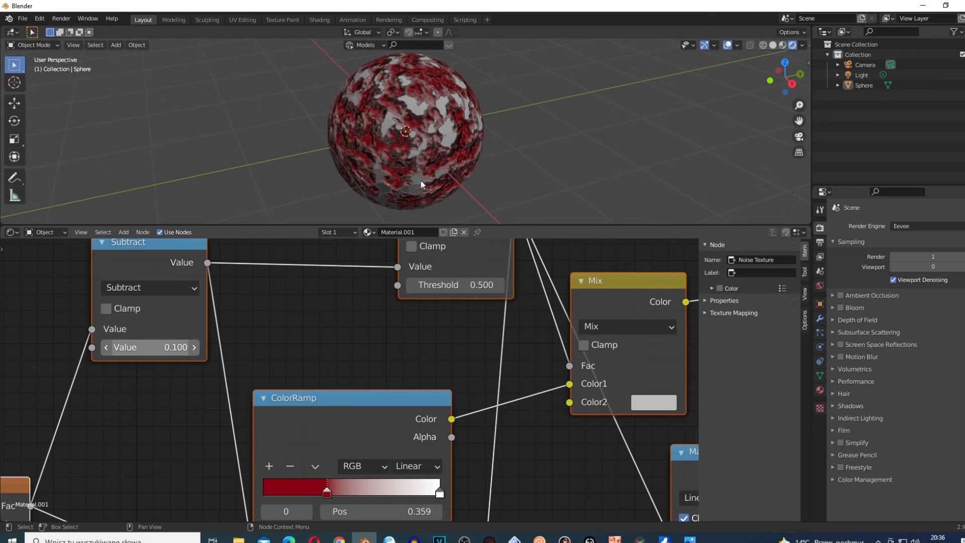
{"action": "scroll", "coordinate": [438, 385], "scroll_direction": "down", "scroll_amount": 1}
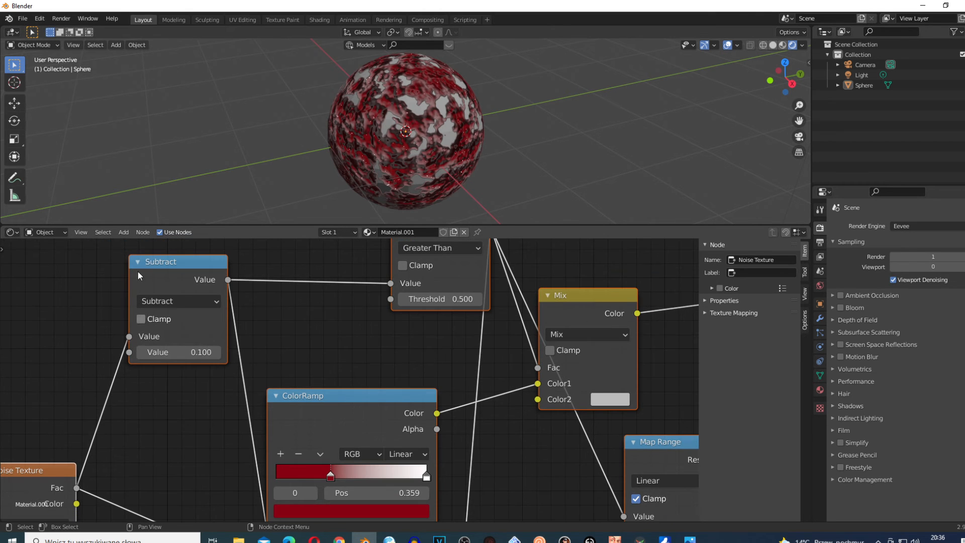
Color the upper Mix node's Color2 pale blue with H 0.551, S 0.178 and V 0.735
{"action": "scroll", "coordinate": [485, 446], "scroll_direction": "down", "scroll_amount": 1}
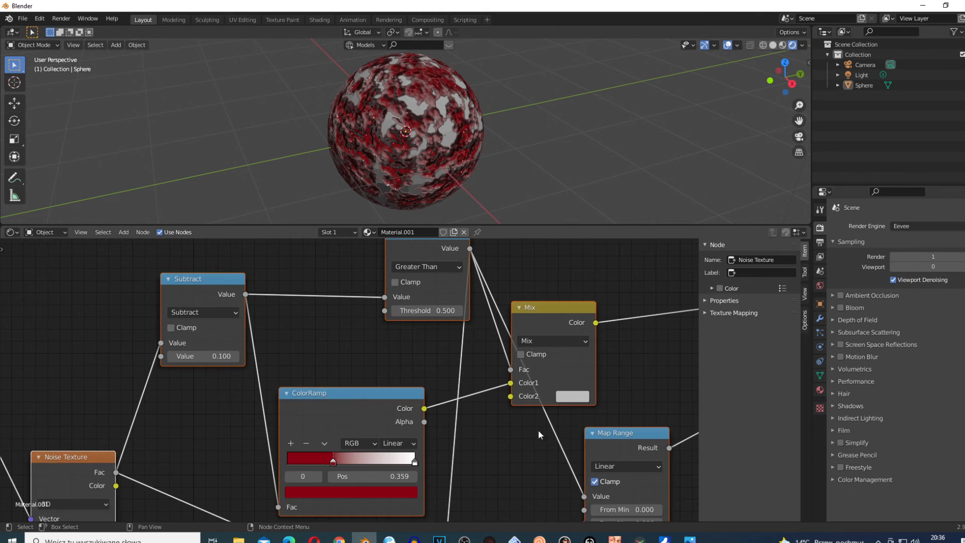
{"action": "left_click", "coordinate": [572, 396]}
{"action": "left_click_drag", "start_coordinate": [607, 280], "coordinate": [609, 259]}
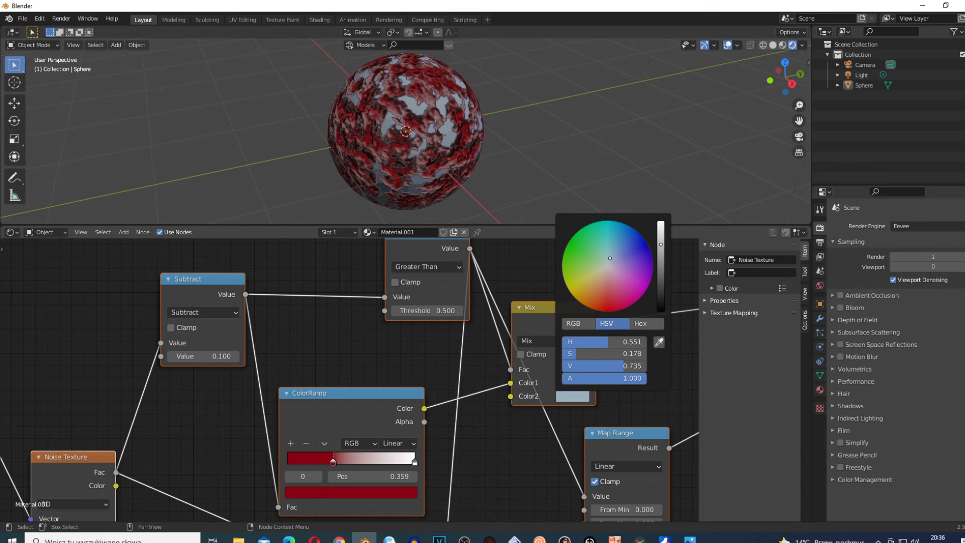
{"action": "scroll", "coordinate": [396, 98], "scroll_direction": "up", "scroll_amount": 3}
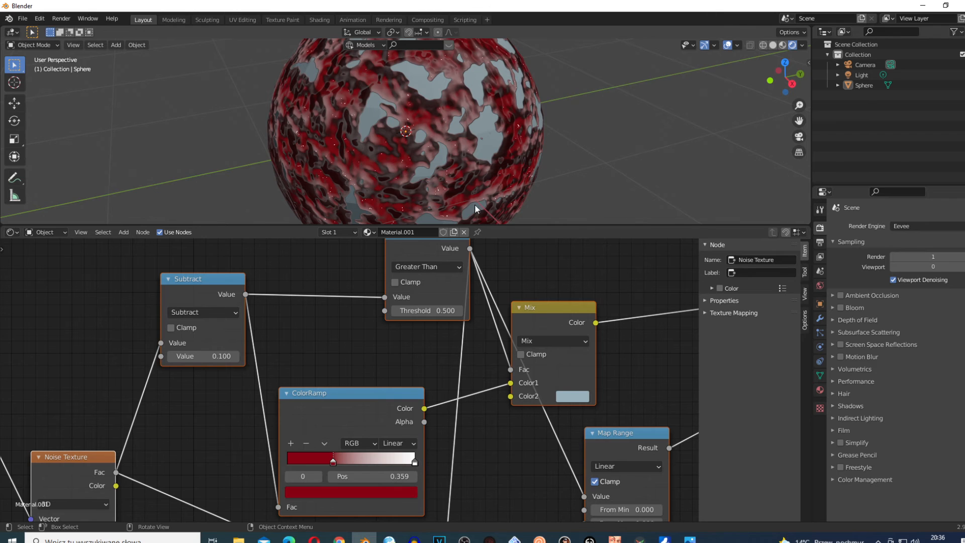
Move the ColorRamp's dark red stop to position 0.441
{"action": "left_click_drag", "start_coordinate": [333, 408], "coordinate": [336, 384]}
{"action": "left_click_drag", "start_coordinate": [336, 437], "coordinate": [347, 436]}
{"action": "scroll", "coordinate": [349, 419], "scroll_direction": "down", "scroll_amount": 1}
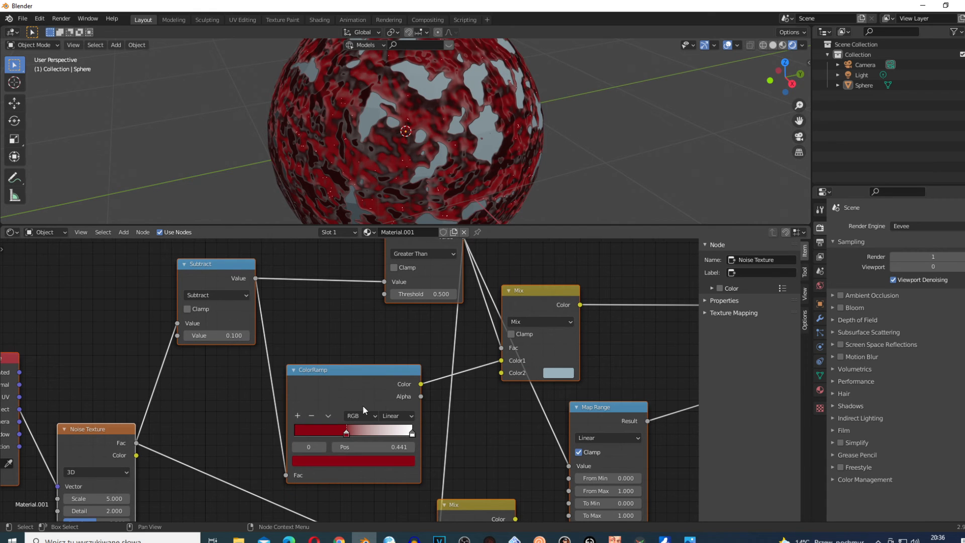
Set the Map Range node's To Min to 0.600 and To Max to -1.500
{"action": "scroll", "coordinate": [363, 405], "scroll_direction": "down", "scroll_amount": 2}
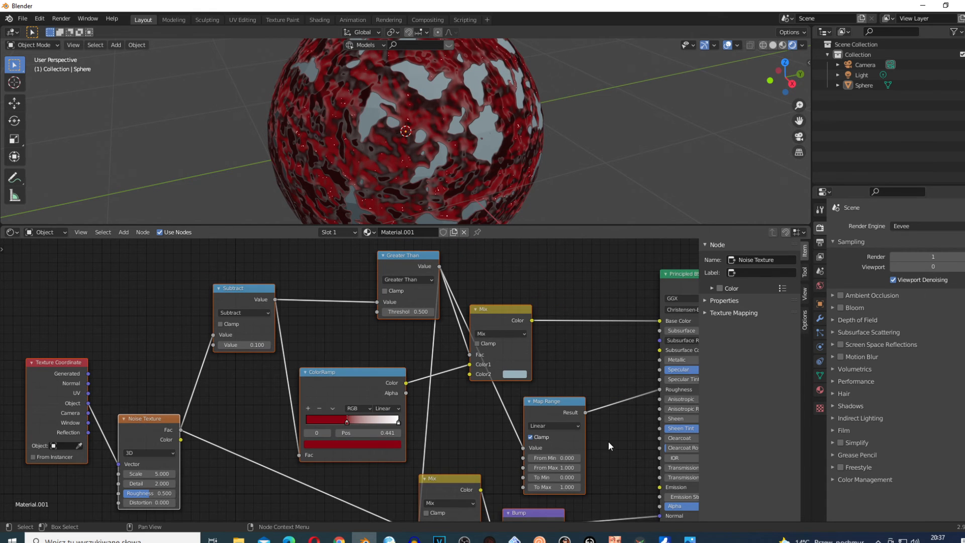
{"action": "scroll", "coordinate": [611, 439], "scroll_direction": "up", "scroll_amount": 1}
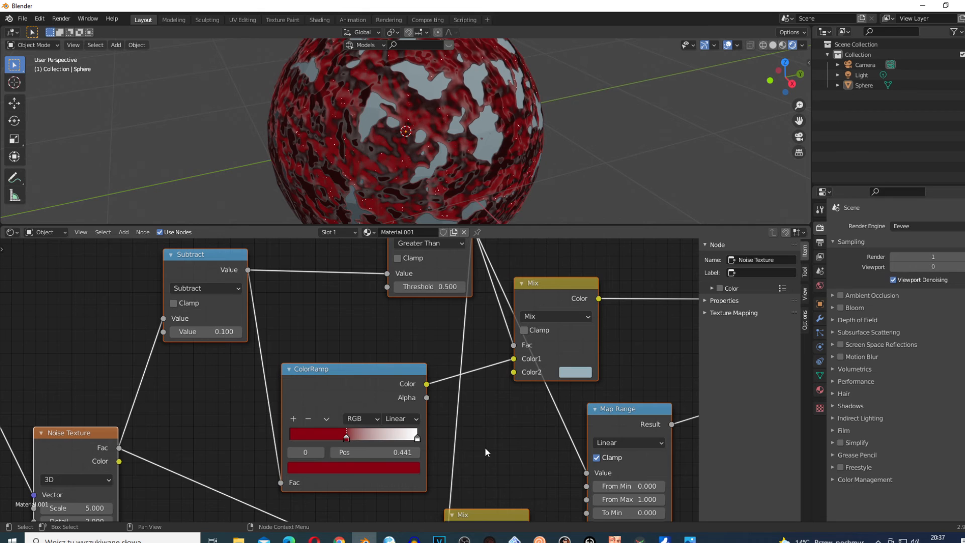
{"action": "scroll", "coordinate": [477, 450], "scroll_direction": "down", "scroll_amount": 1}
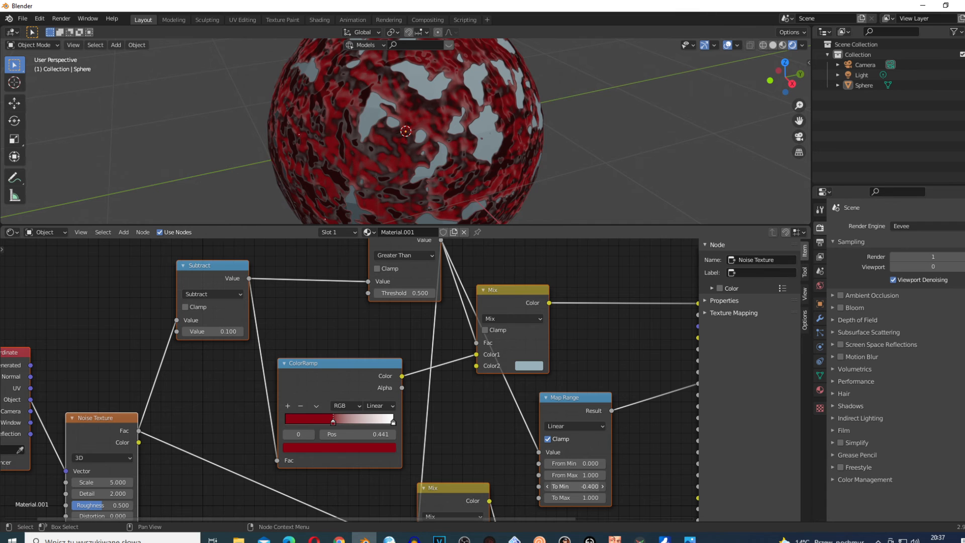
{"action": "left_click", "coordinate": [547, 486]}
{"action": "left_click_drag", "start_coordinate": [575, 487], "coordinate": [583, 497]}
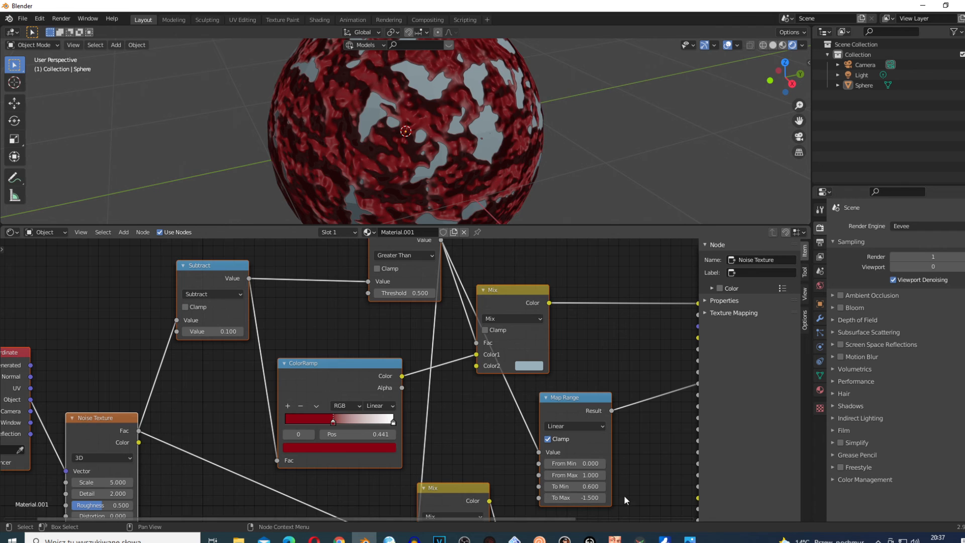
Reduce the Map Range node's To Min to 0.300 and set the Bump node's Strength to 0.700
{"action": "scroll", "coordinate": [640, 490], "scroll_direction": "up", "scroll_amount": 1}
{"action": "left_click_drag", "start_coordinate": [641, 411], "coordinate": [644, 365]}
{"action": "mouse_move", "coordinate": [653, 470]}
{"action": "left_mouse_down"}
{"action": "mouse_move", "coordinate": [628, 470]}
{"action": "mouse_move", "coordinate": [643, 469]}
{"action": "left_mouse_up"}
{"action": "scroll", "coordinate": [564, 421], "scroll_direction": "down", "scroll_amount": 4}
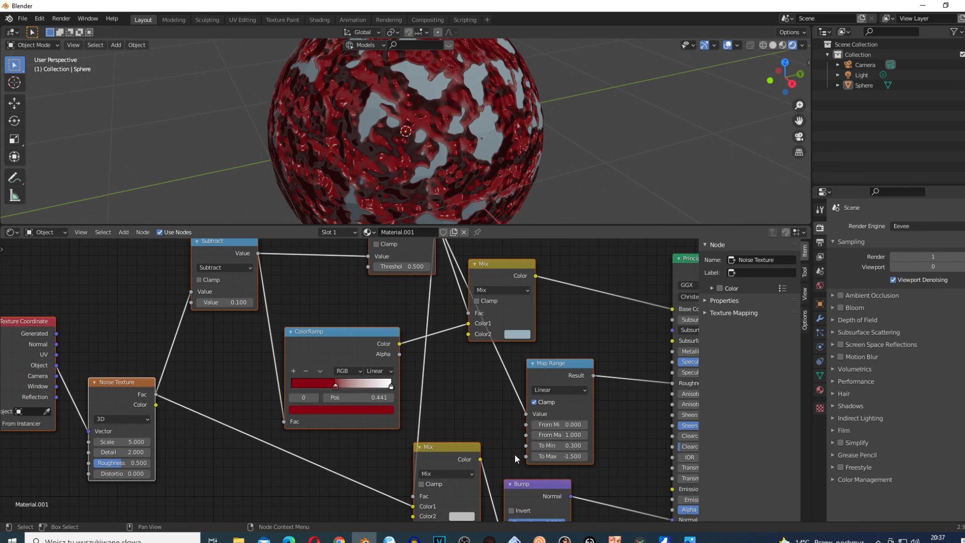
{"action": "mouse_move", "coordinate": [515, 475]}
{"action": "left_mouse_down"}
{"action": "mouse_move", "coordinate": [550, 470]}
{"action": "mouse_move", "coordinate": [518, 463]}
{"action": "mouse_move", "coordinate": [508, 480]}
{"action": "left_mouse_up"}
{"action": "scroll", "coordinate": [452, 417], "scroll_direction": "down", "scroll_amount": 1}
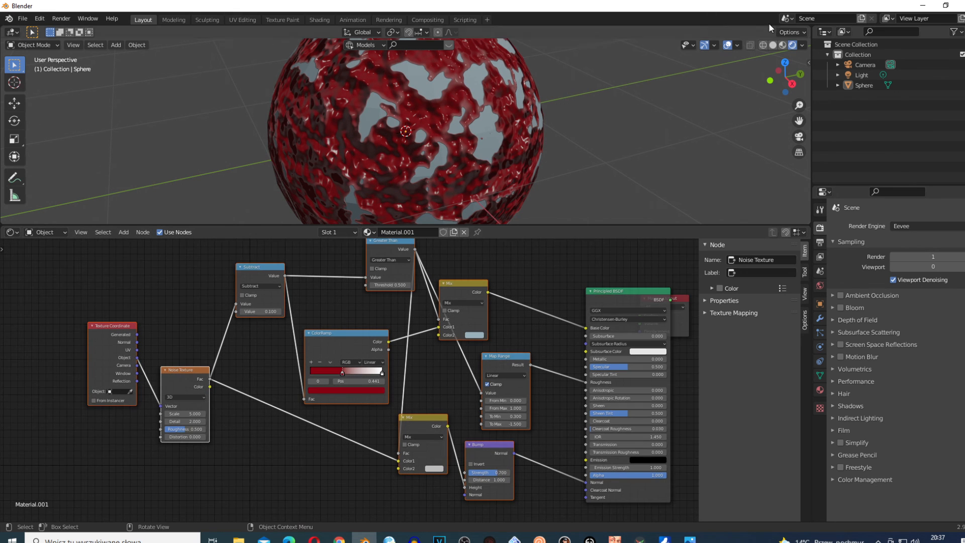
Move the Noise Texture node slightly up and set its Scale to 5.600 and Detail to 4.400
{"action": "scroll", "coordinate": [353, 321], "scroll_direction": "up", "scroll_amount": 3}
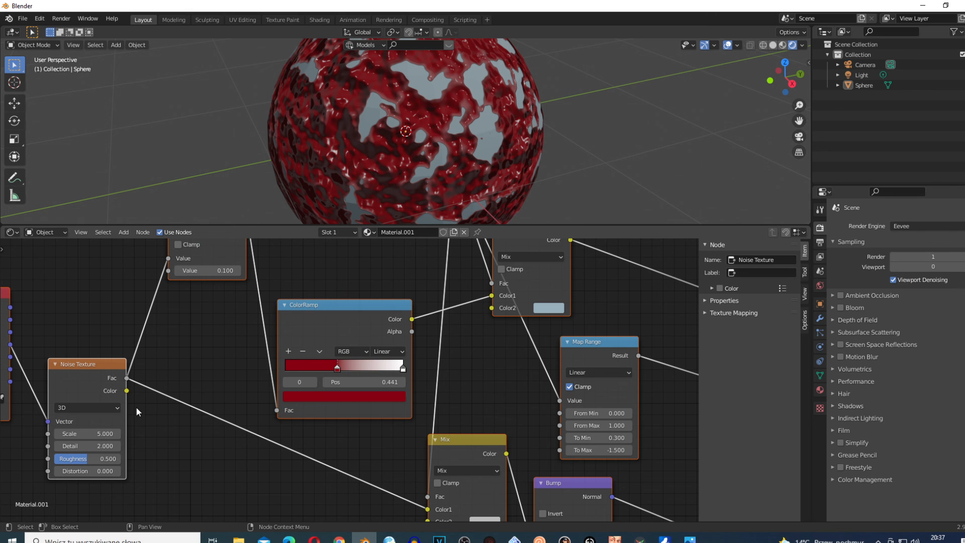
{"action": "scroll", "coordinate": [136, 406], "scroll_direction": "down", "scroll_amount": 4}
{"action": "scroll", "coordinate": [105, 390], "scroll_direction": "up", "scroll_amount": 3}
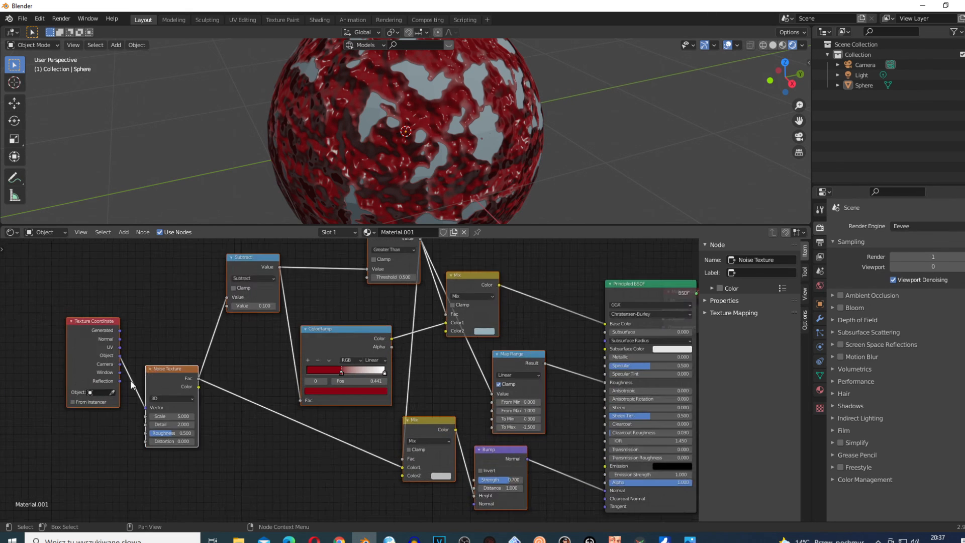
{"action": "left_click_drag", "start_coordinate": [100, 368], "coordinate": [106, 348]}
{"action": "mouse_move", "coordinate": [113, 408]}
{"action": "left_mouse_down"}
{"action": "mouse_move", "coordinate": [138, 408]}
{"action": "mouse_move", "coordinate": [118, 408]}
{"action": "left_mouse_up"}
{"action": "mouse_move", "coordinate": [105, 422]}
{"action": "left_mouse_down"}
{"action": "mouse_move", "coordinate": [126, 423]}
{"action": "mouse_move", "coordinate": [100, 406]}
{"action": "left_mouse_up"}
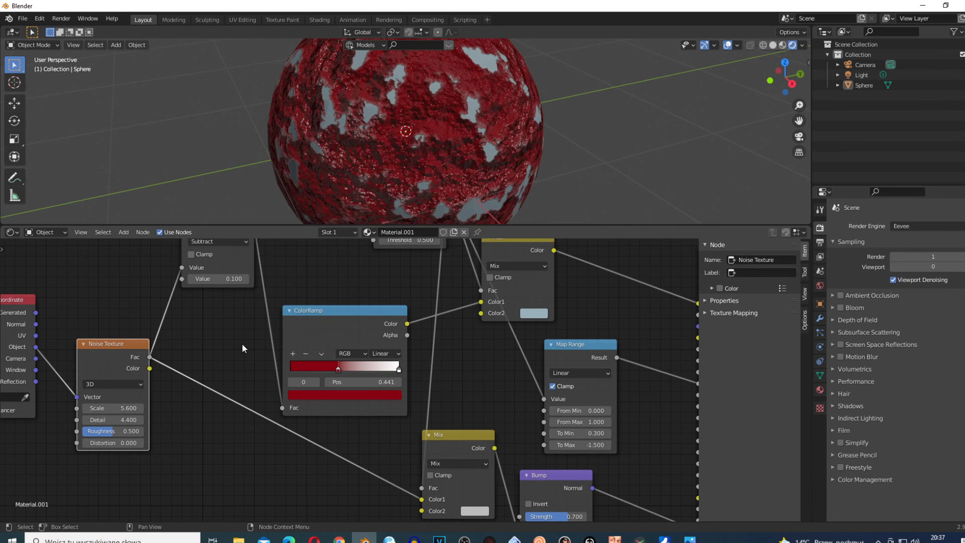
{"action": "key", "text": "Home"}
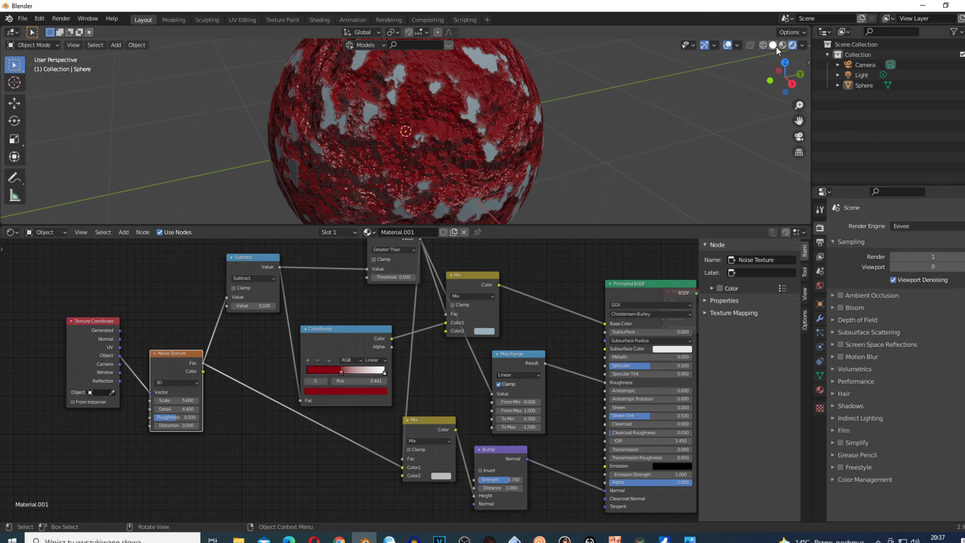
Switch the 3D viewport to Solid shading and move the Material Output node clear of the Principled BSDF node
{"action": "left_click", "coordinate": [772, 46]}
{"action": "scroll", "coordinate": [451, 382], "scroll_direction": "down", "scroll_amount": 2}
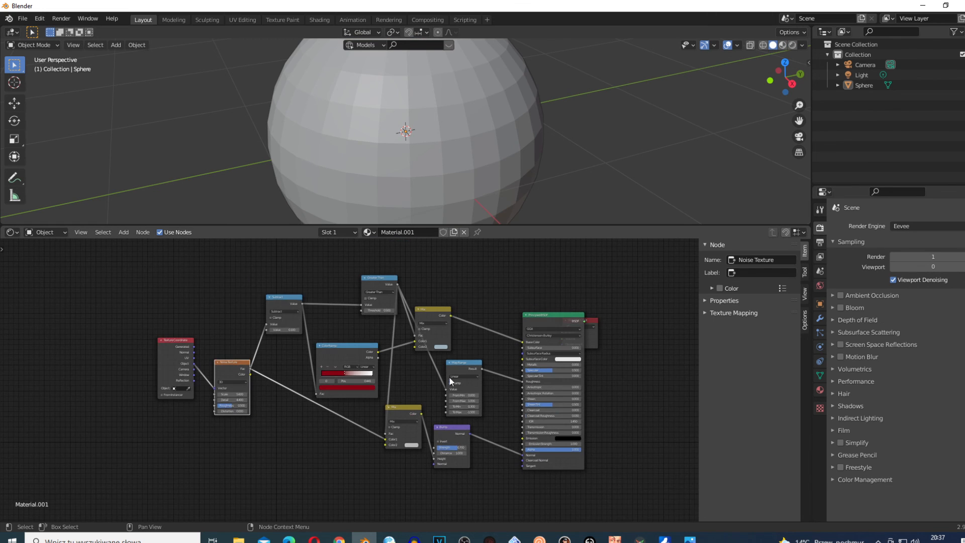
{"action": "left_click_drag", "start_coordinate": [595, 340], "coordinate": [629, 334]}
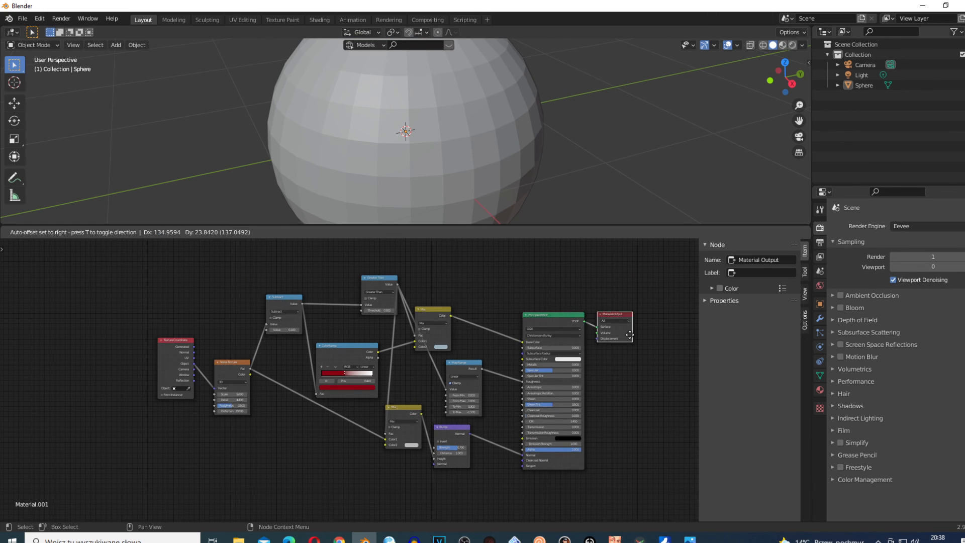
{"action": "mouse_move", "coordinate": [464, 538]}
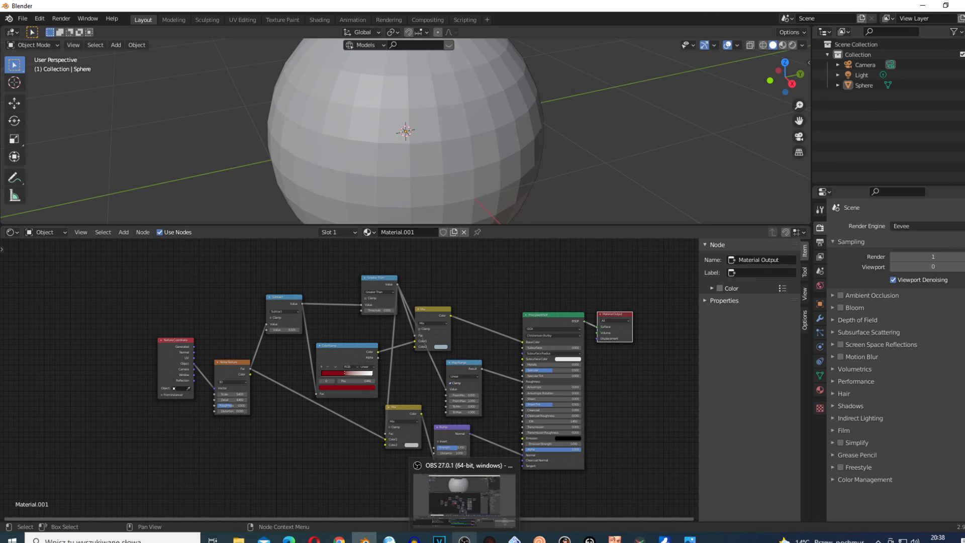
{"action": "left_click", "coordinate": [467, 490]}
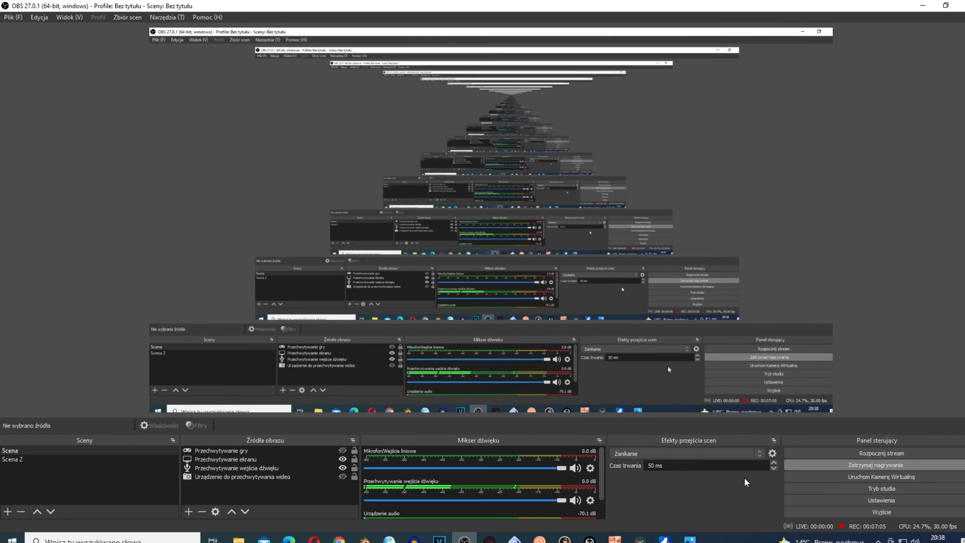